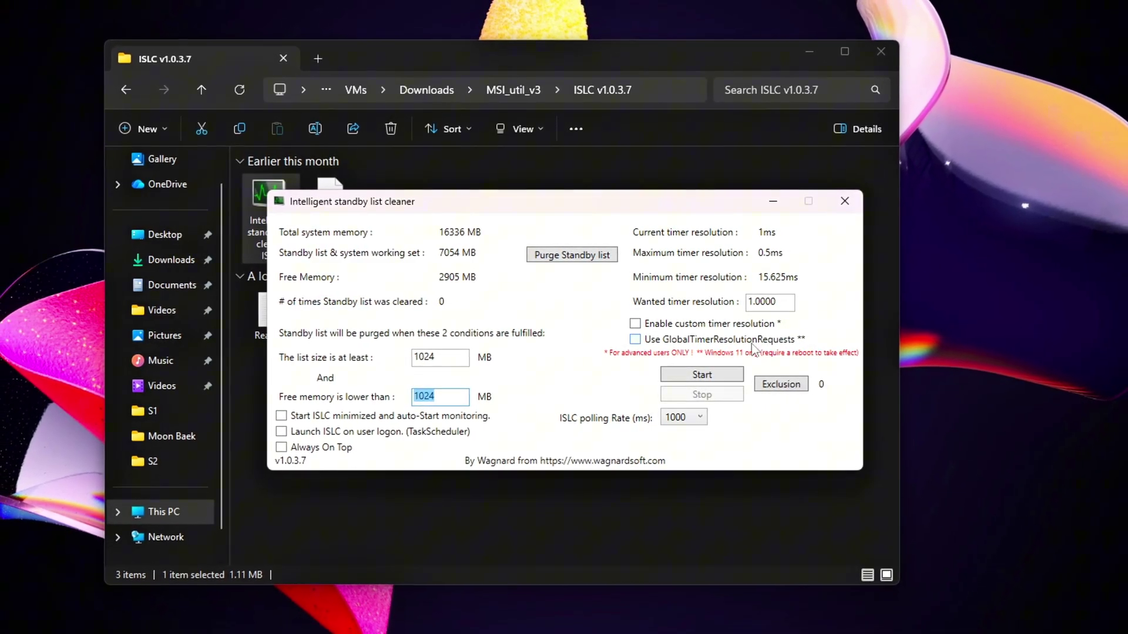
Start ISLC standby-list monitoring and enable 'Start ISLC minimized and auto-Start monitoring' and 'Launch ISLC on user logon'.
left_click(702, 375)
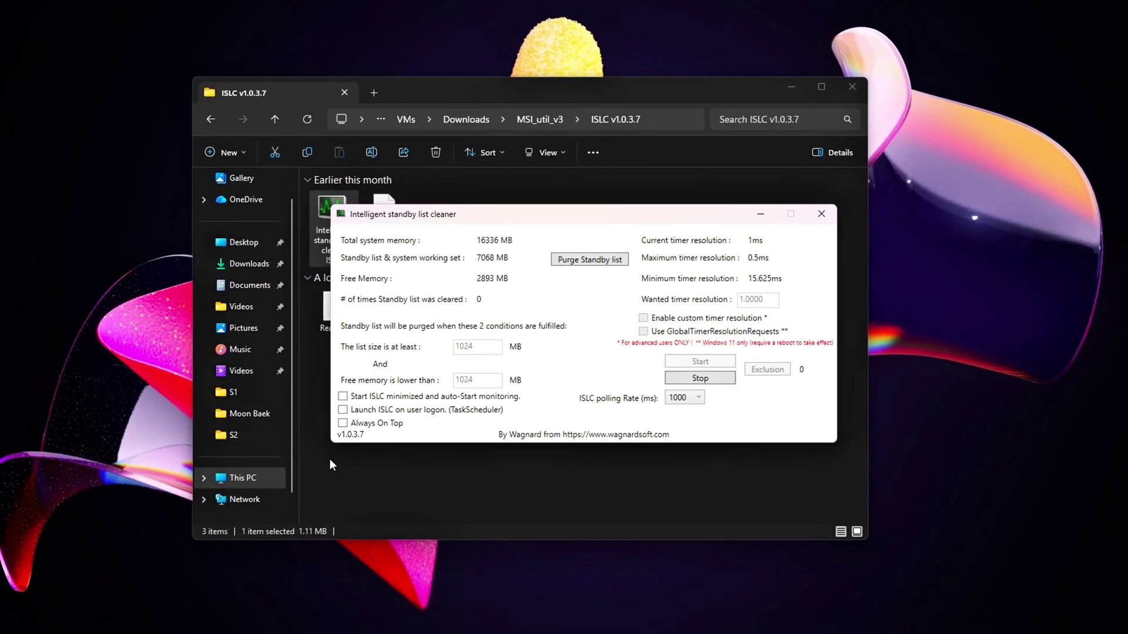
left_click(411, 397)
left_click(411, 410)
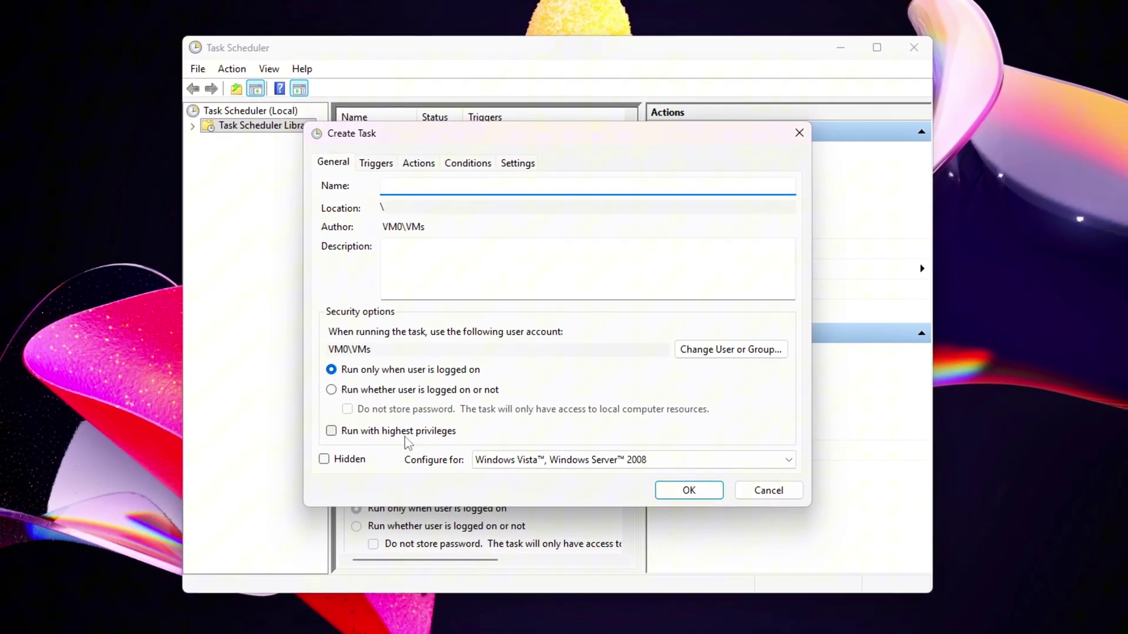
Make the new task run with highest privileges and add an 'At log on' trigger.
left_click(406, 434)
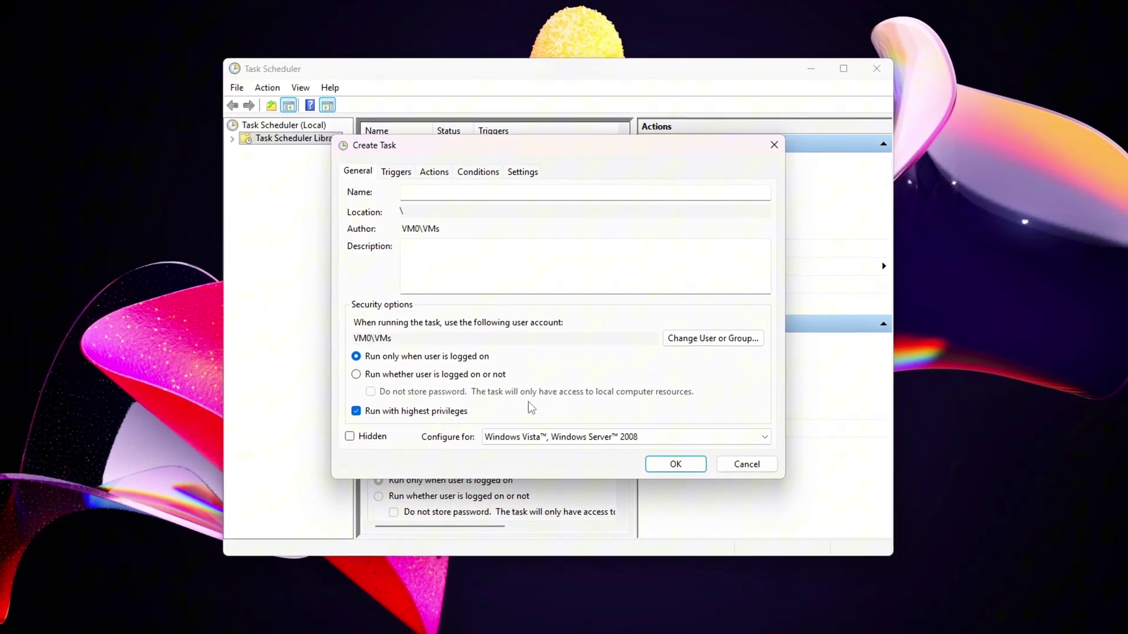
left_click(394, 171)
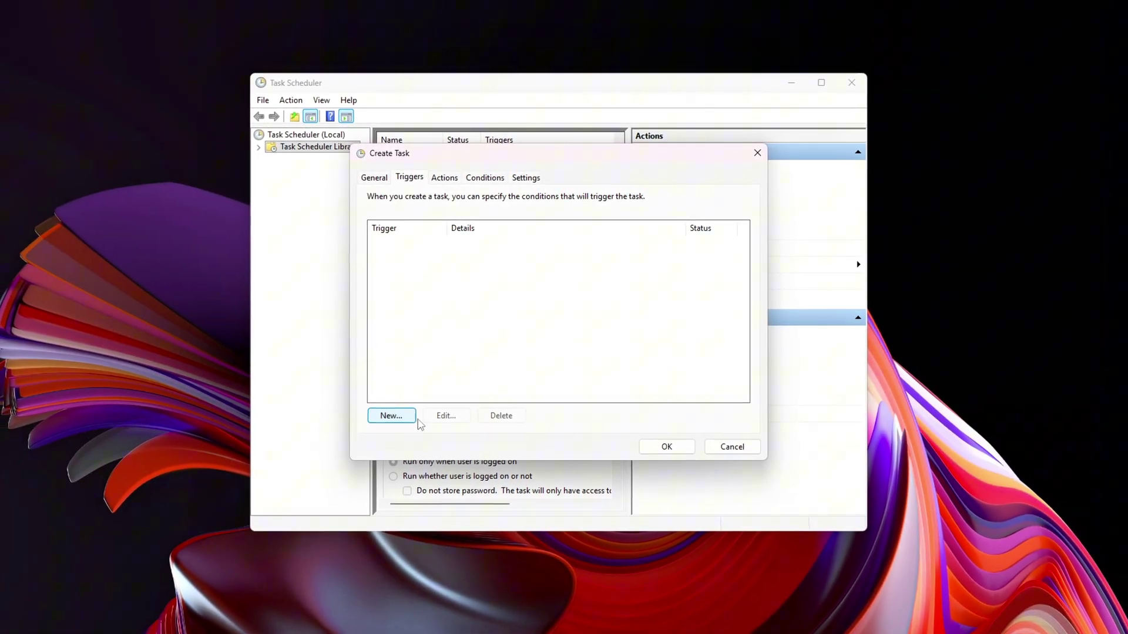
left_click(414, 417)
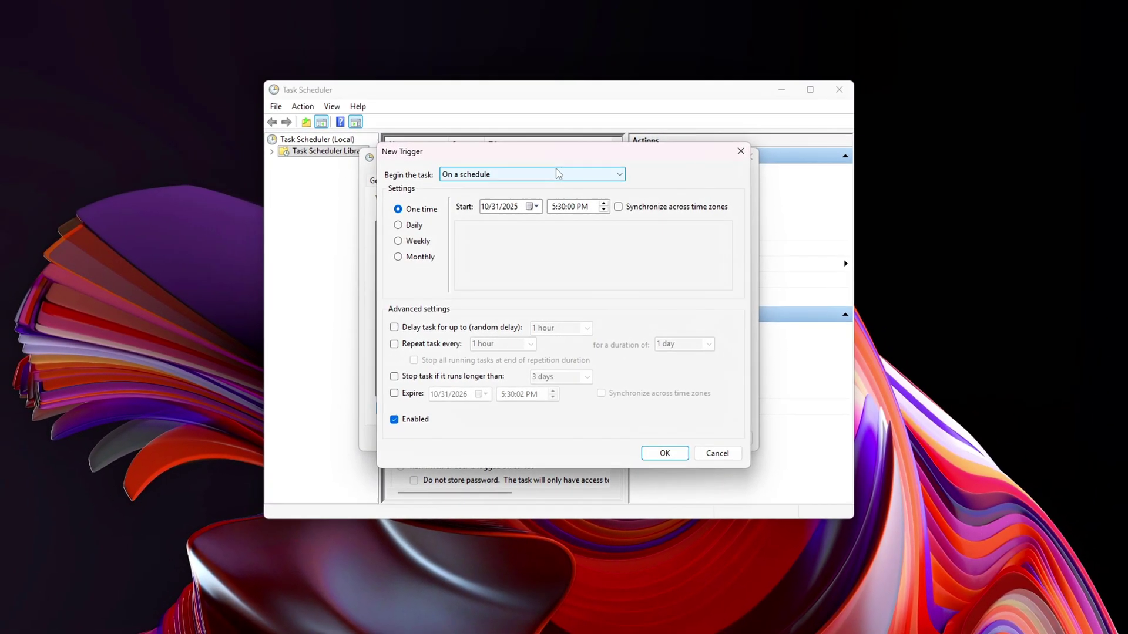
left_click(558, 174)
left_click(451, 198)
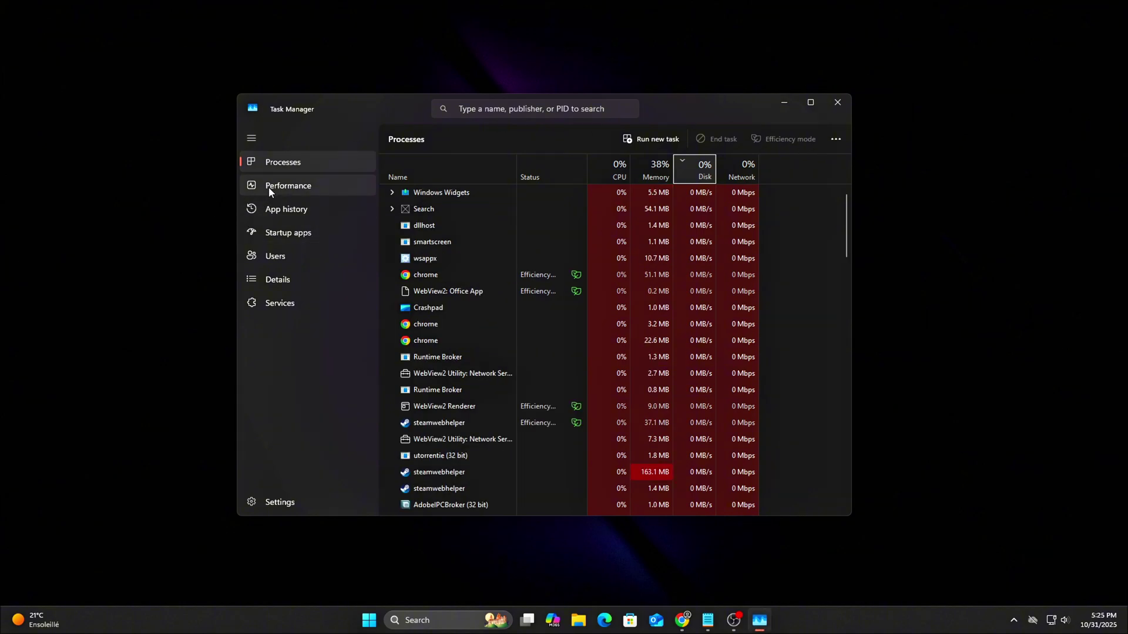
Show the Memory page under Performance in Task Manager.
left_click(269, 186)
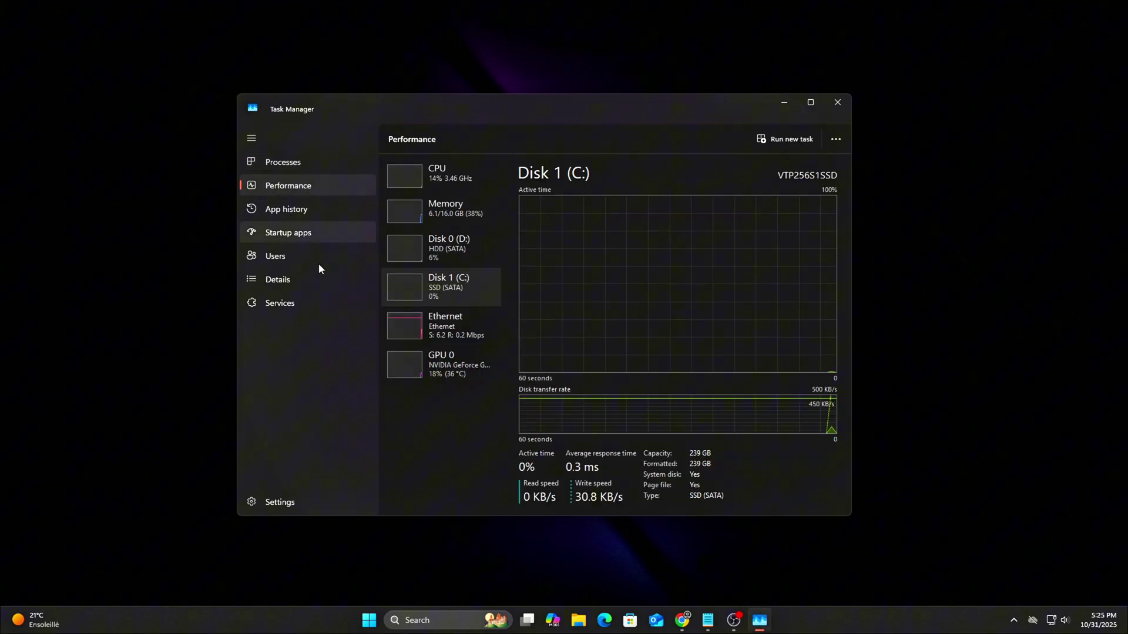
left_click(473, 218)
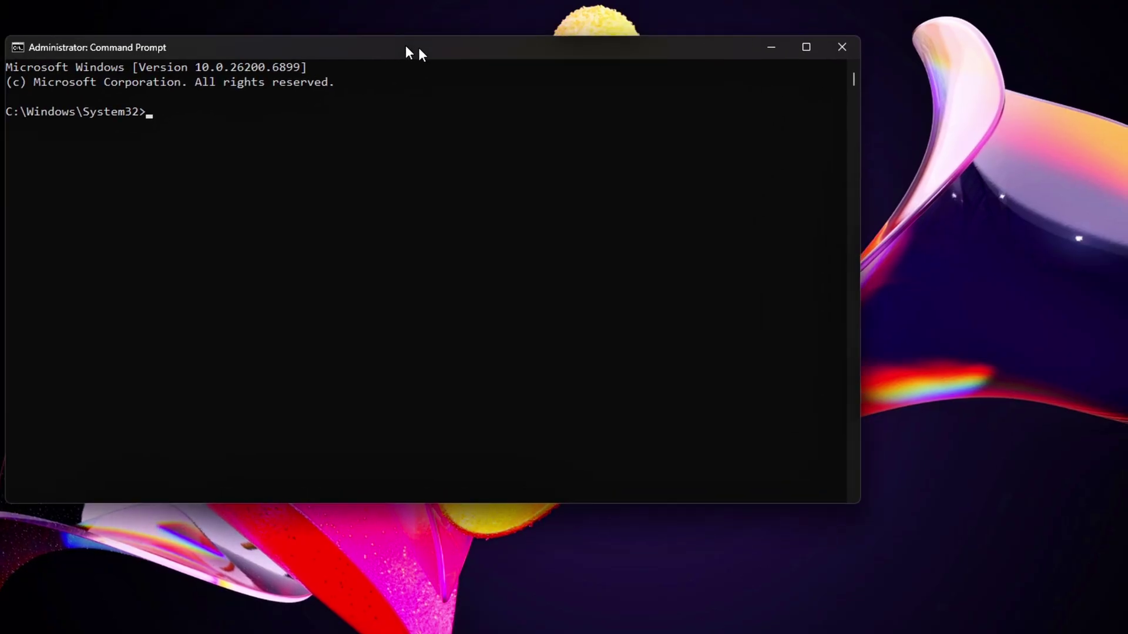
Run REG ADD commands setting LargeSystemCache to 0, NtfsMemoryUsage to 2, and IoPageLockLimit.
left_click_drag(418, 47, 541, 100)
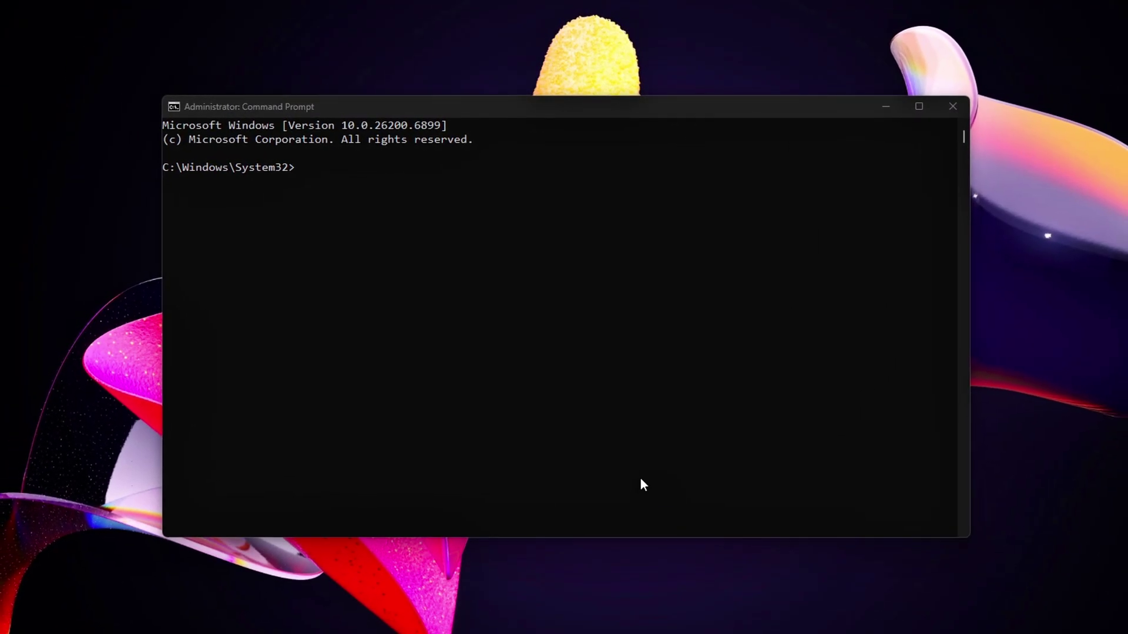
type("REG ADD \"HKLM\\SYSTEM\\CurrentControlSet\\Control\\Session Manager\\Memory Management\" /v LargeSystemCache /t REG_DWORD /d 0 /f")
key("Return")
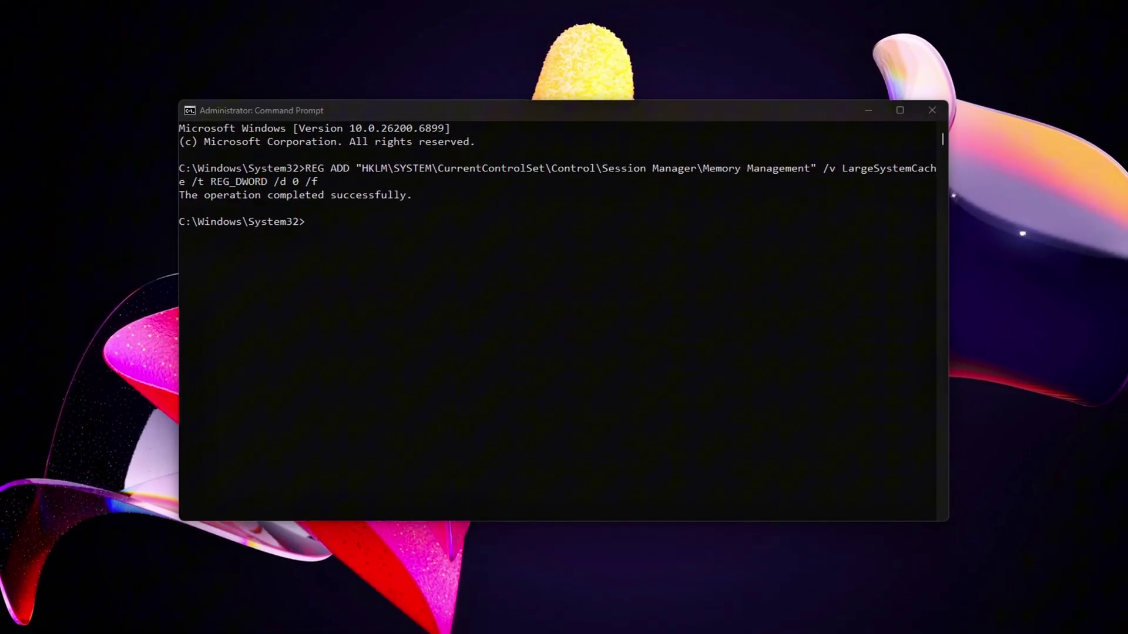
type("REG ADD \"HKLM\\SYSTEM\\CurrentControlSet\\Control\\FileSystem\" /v NtfsMemoryUsage /t REG_DWORD /d 2 /f")
key("Return")
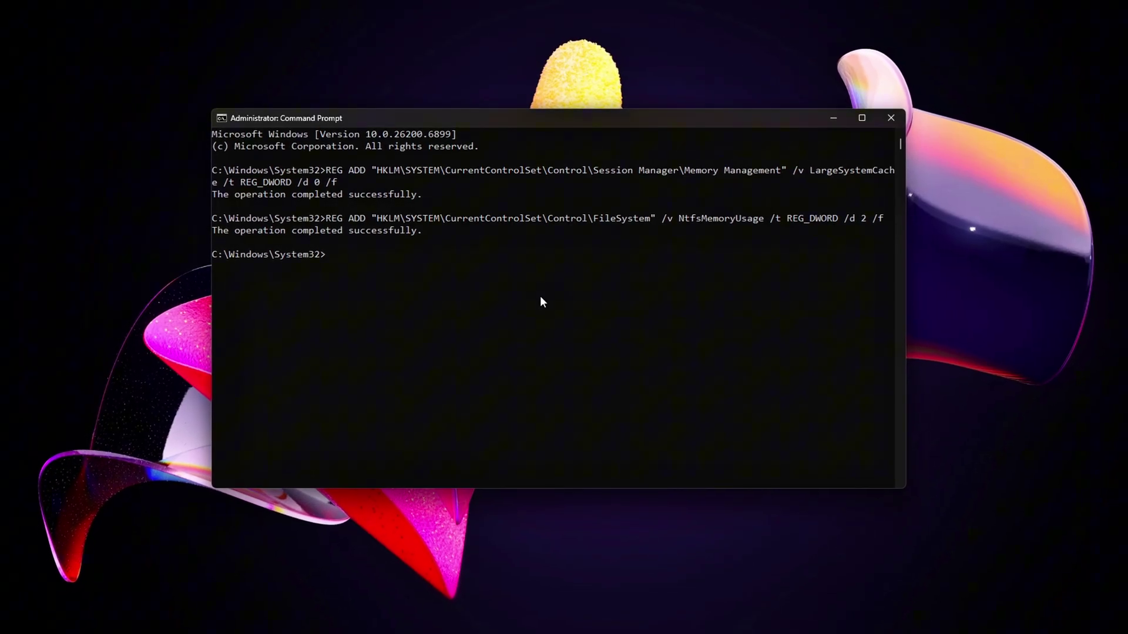
type("REG ADD \"HKLM\\SYSTEM\\CurrentControlSet\\Control\\Session Manager\\Memory Management\" /v IoPageLockLimit /t REG_DWORD /d 0 /f")
key("Return")
left_click_drag(425, 317, 292, 196)
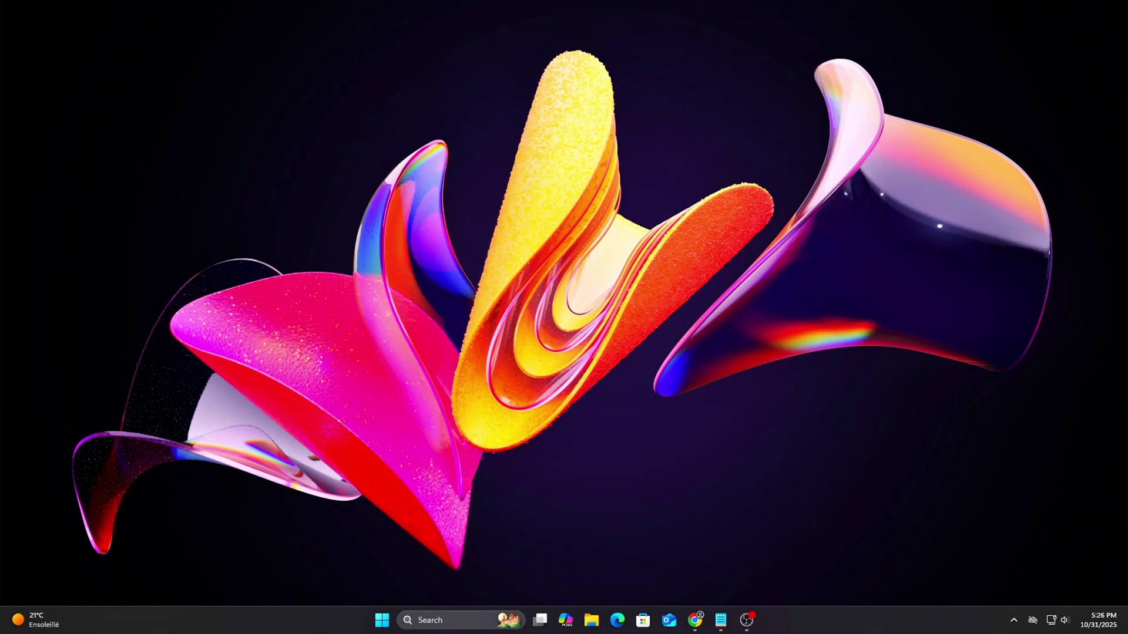
Launch Command Prompt as administrator from the Windows search.
key("super")
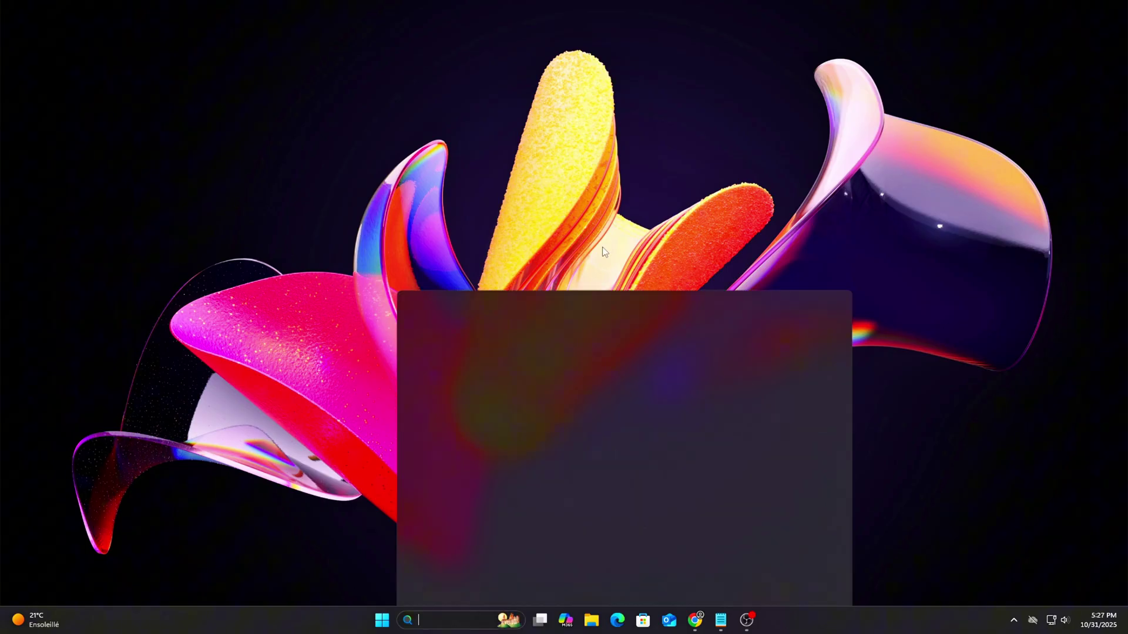
type("cmd")
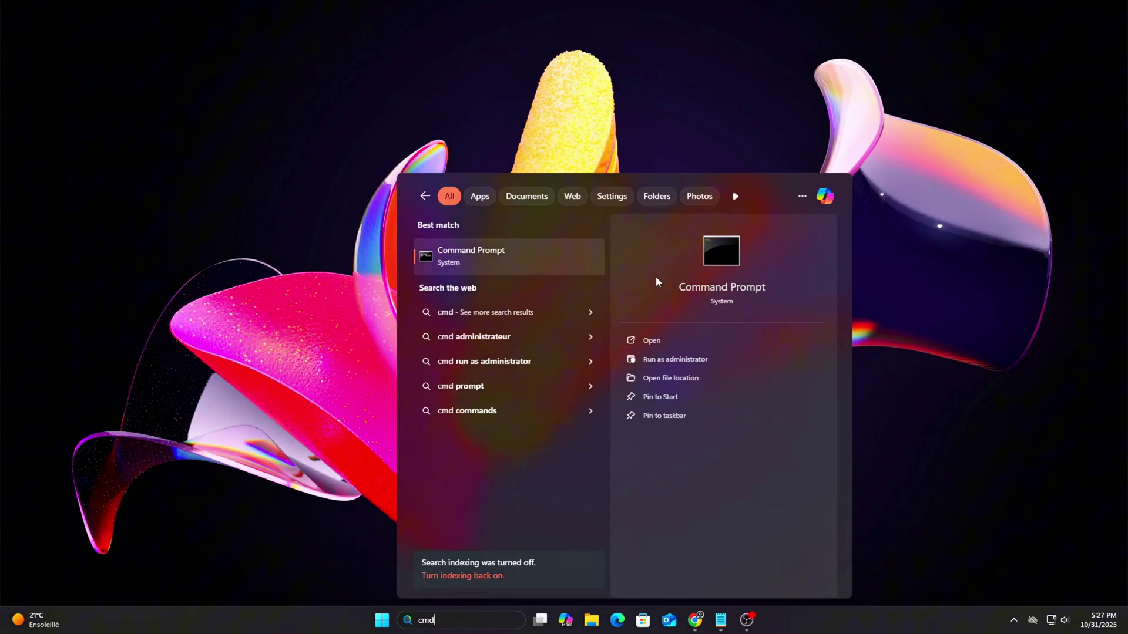
left_click(664, 359)
left_click_drag(510, 102, 532, 122)
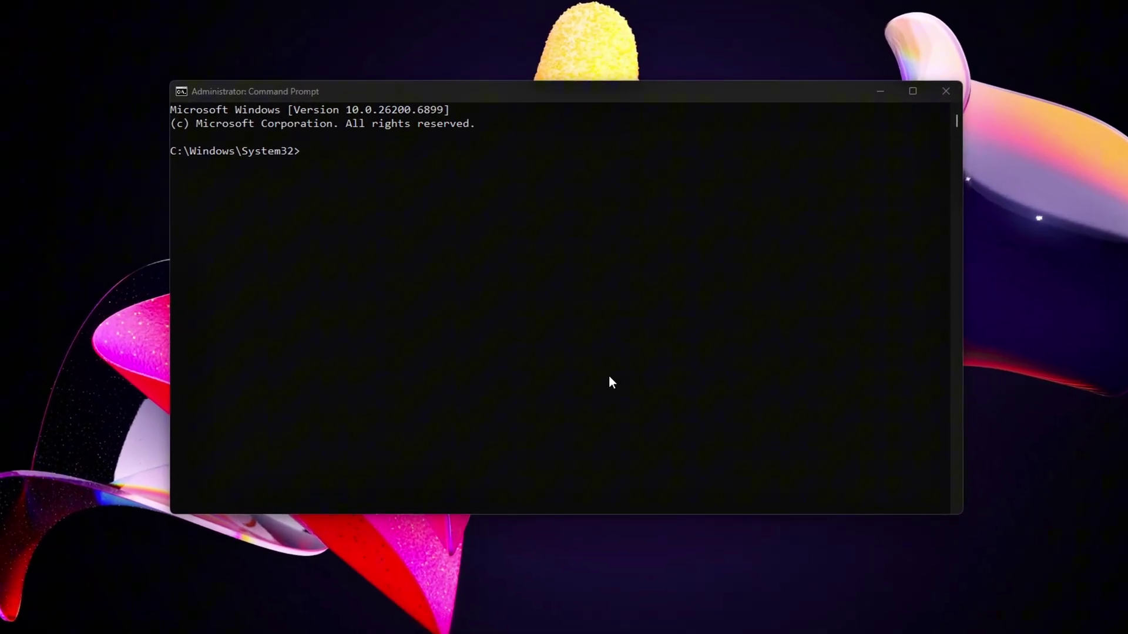
Run the LargeSystemCache 0, NtfsMemoryUsage 2 and IoPageLockLimit 0 REG ADD commands, then cls.
type("REG ADD \"HKLM\\SYSTEM\\CurrentControlSet\\Control\\Session Manager\\Memory Management\" /v LargeSystemCache /t REG_DWORD /d 0 /f")
key("Return")
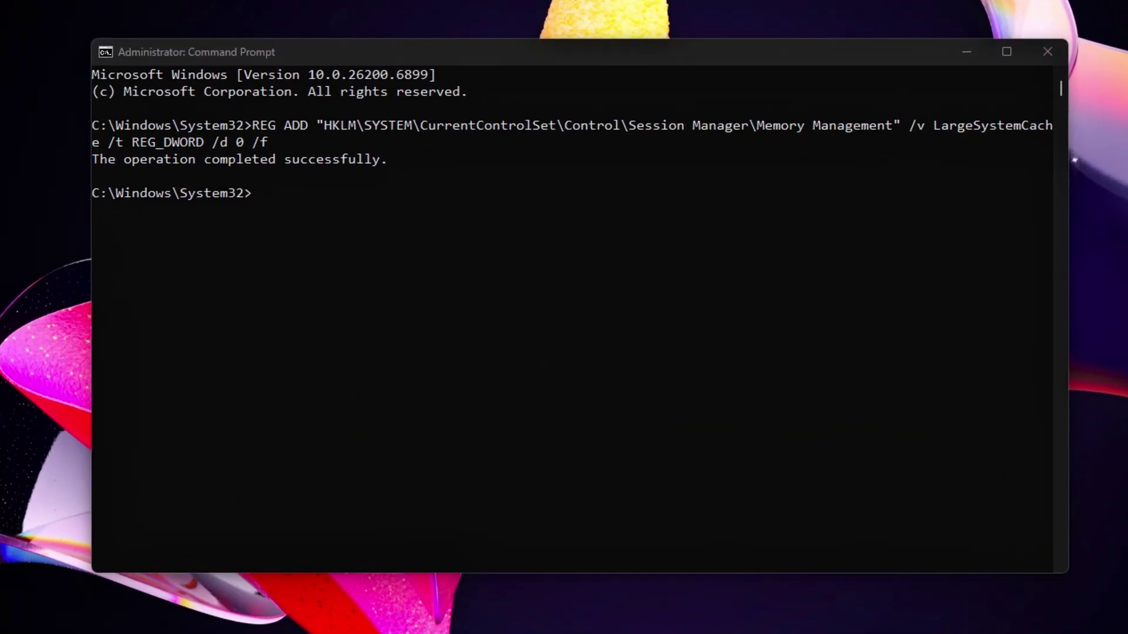
type("REG ADD \"HKLM\\SYSTEM\\CurrentControlSet\\Control\\FileSystem\" /v NtfsMemoryUsage /t REG_DWORD /d 2 /f")
key("Return")
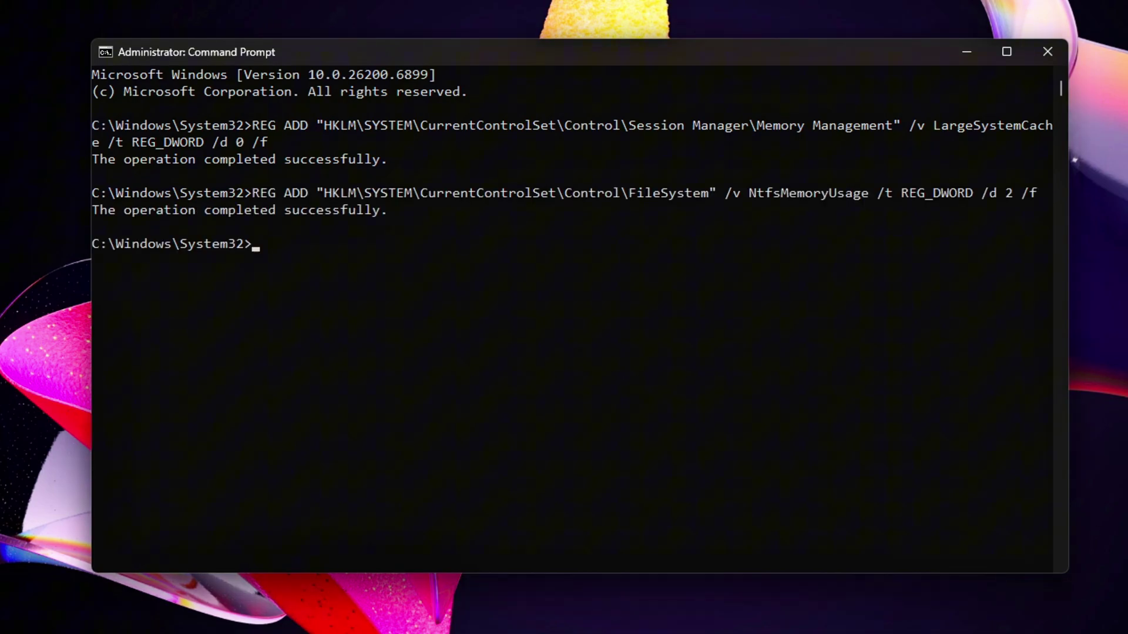
left_click(555, 310)
type("REG ADD \"HKLM\\SYSTEM\\CurrentControlSet\\Control\\Session Manager\\Memory Management\" /v IoPageLockLimit /t REG_DWORD /d 0 /f")
key("Return")
left_click_drag(389, 327, 468, 382)
left_click(470, 376)
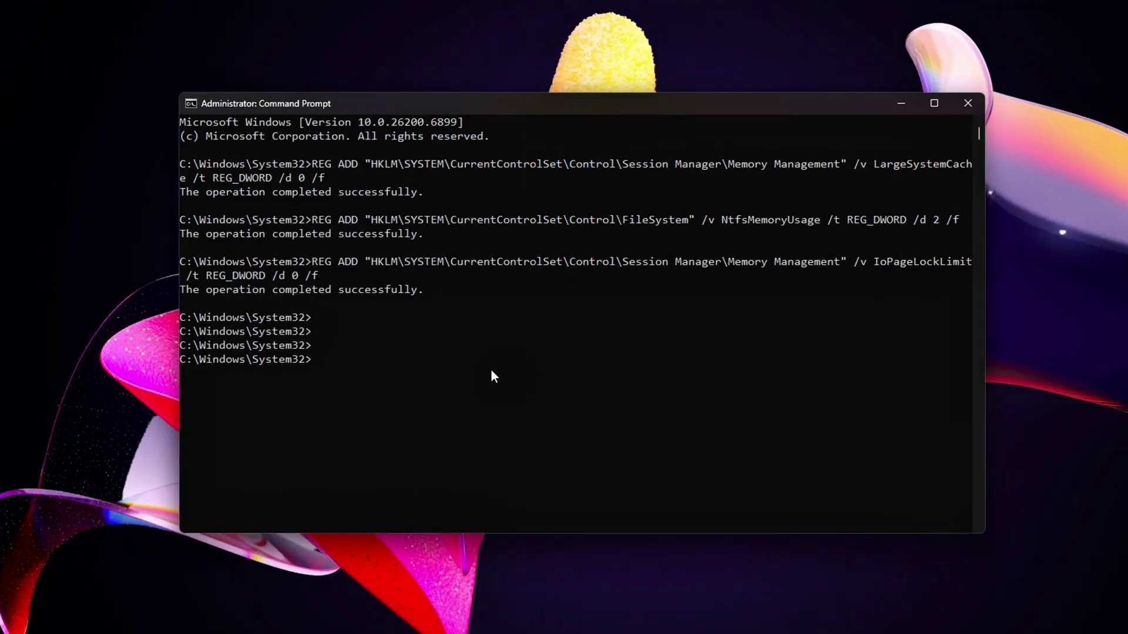
type("cls")
key("Return")
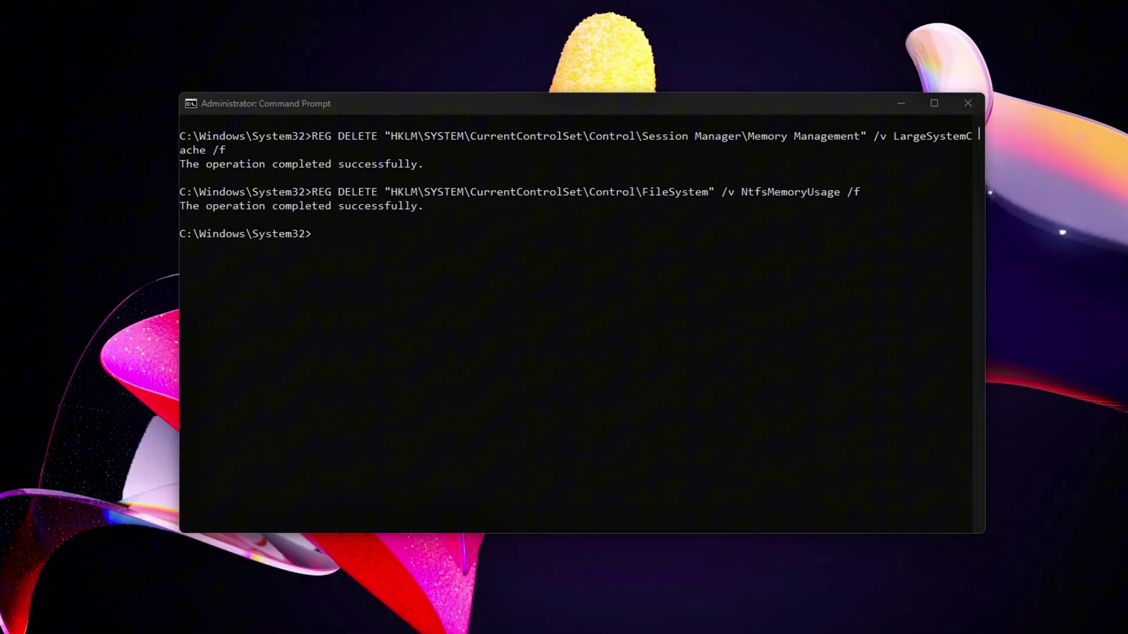
Paste and run the REG DELETE command removing the IoPageLockLimit value.
right_click(419, 339)
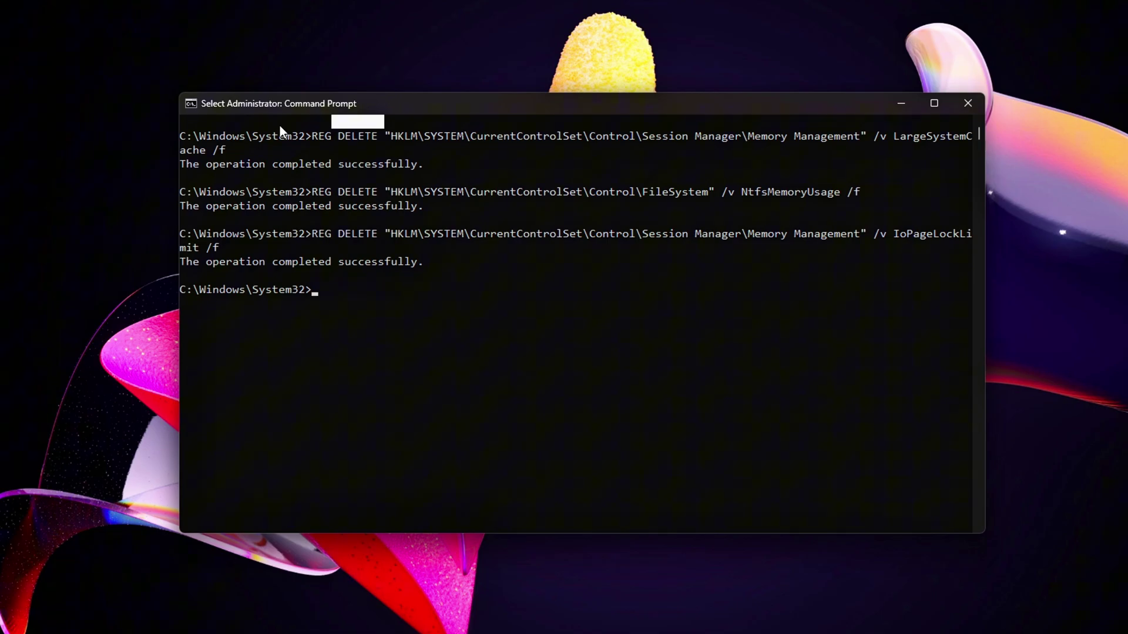
key("Return")
key("Return")
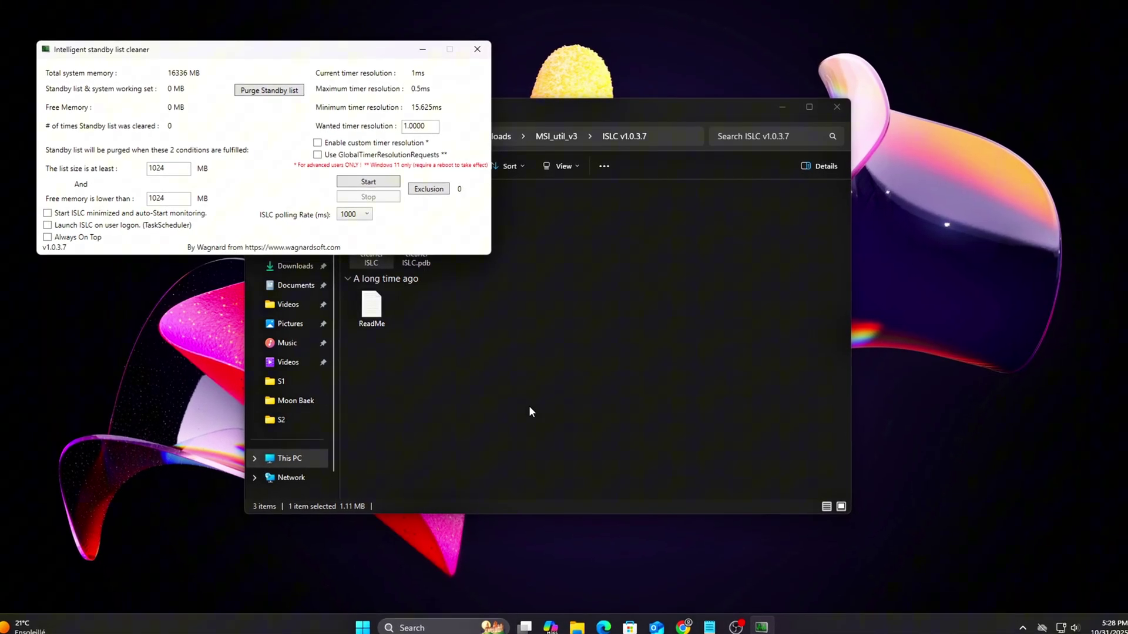
Set the free-memory purge threshold to 1024 MB and start ISLC monitoring.
left_click_drag(315, 37, 640, 211)
left_click(511, 372)
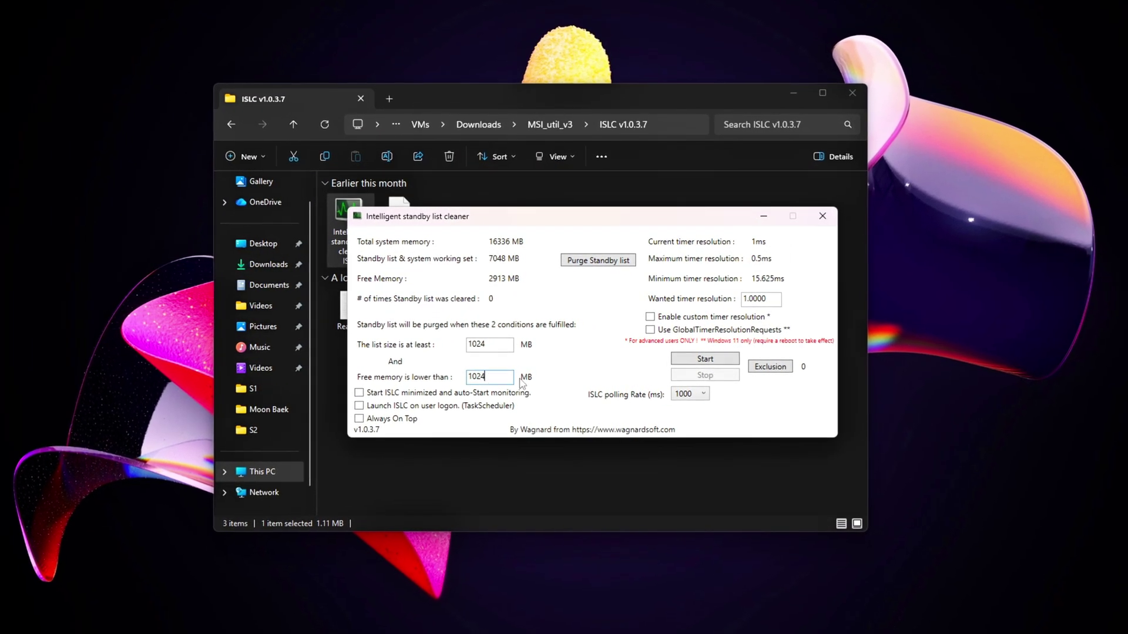
left_click_drag(510, 377, 432, 388)
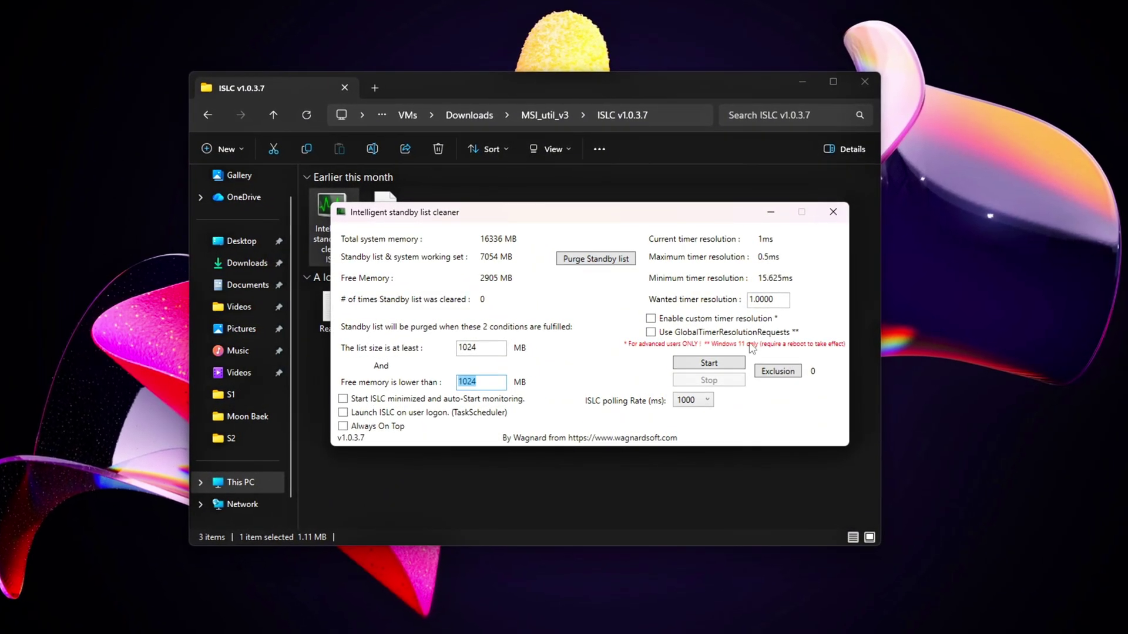
left_click(709, 363)
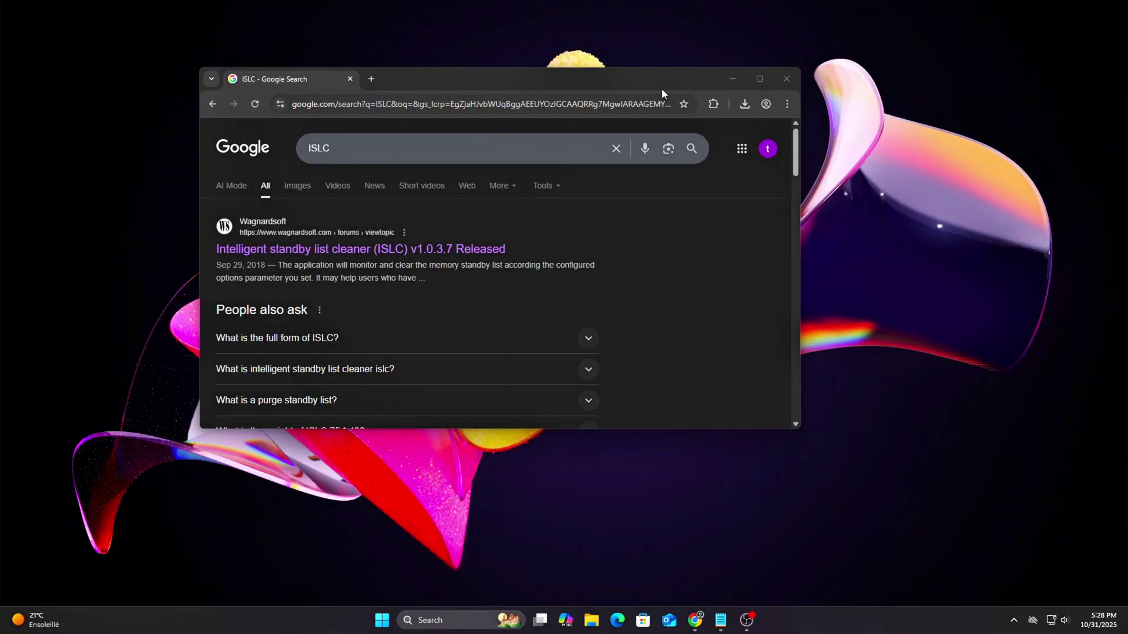
Download ISLC v1.0.3.7.exe from the Wagnardsoft forum post and confirm it in Chrome's downloads list.
left_click_drag(661, 89, 685, 115)
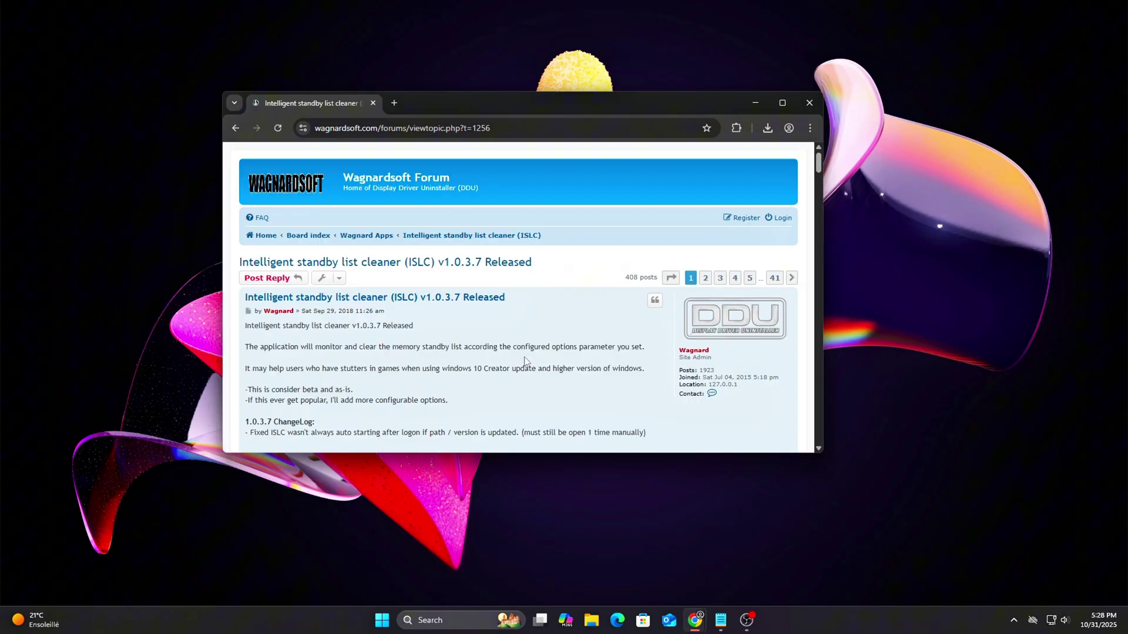
scroll(462, 349, "down", 4)
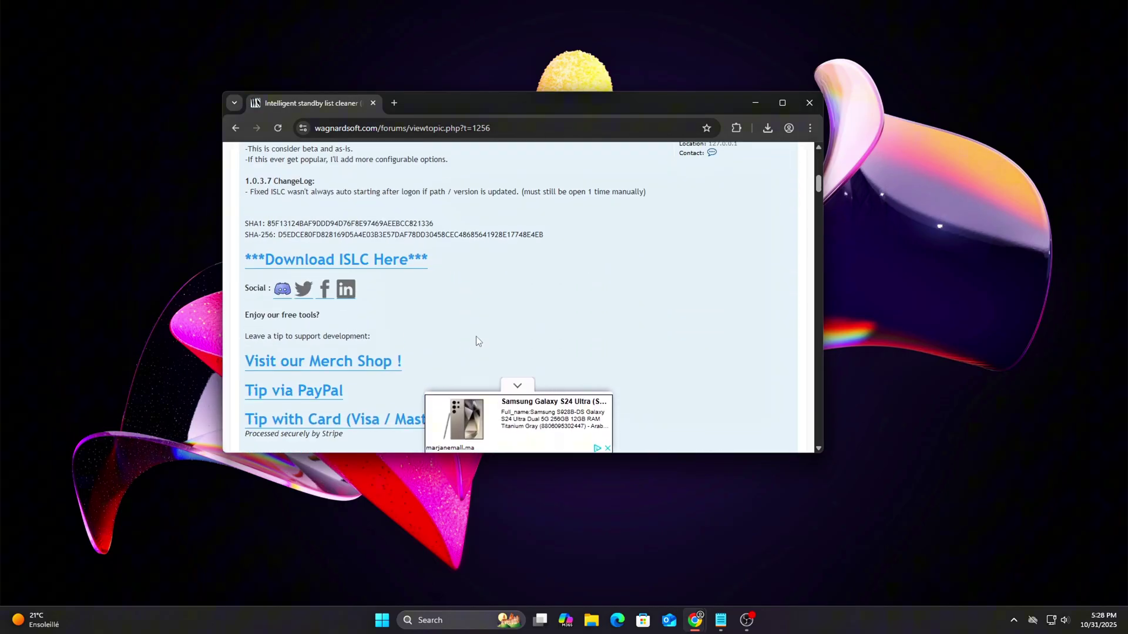
left_click(521, 386)
scroll(517, 353, "up", 1)
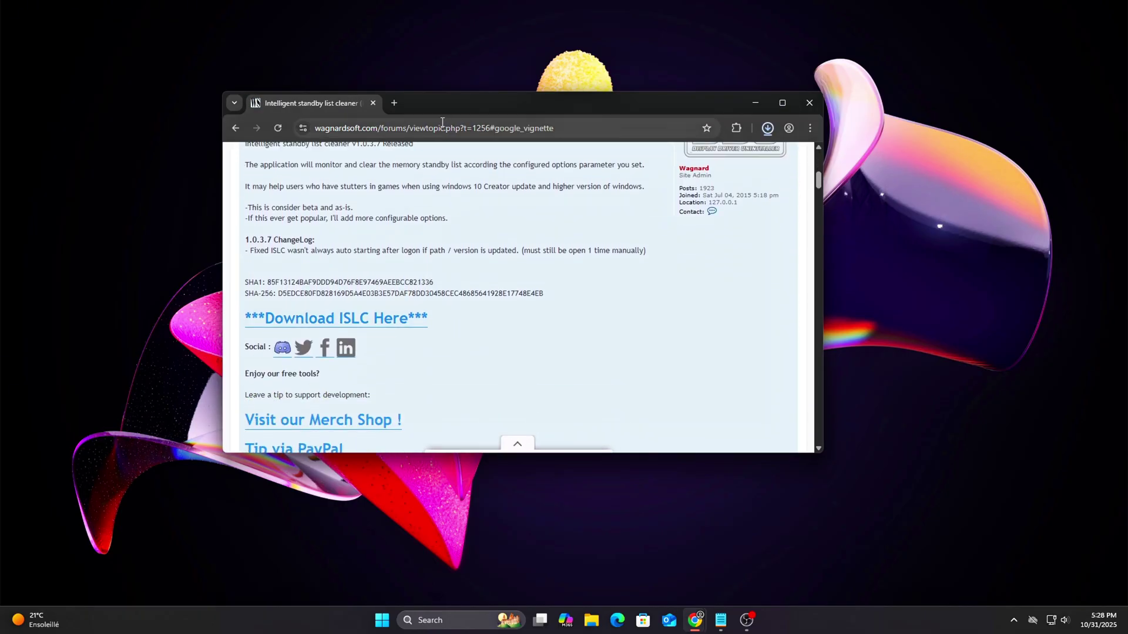
left_click(768, 128)
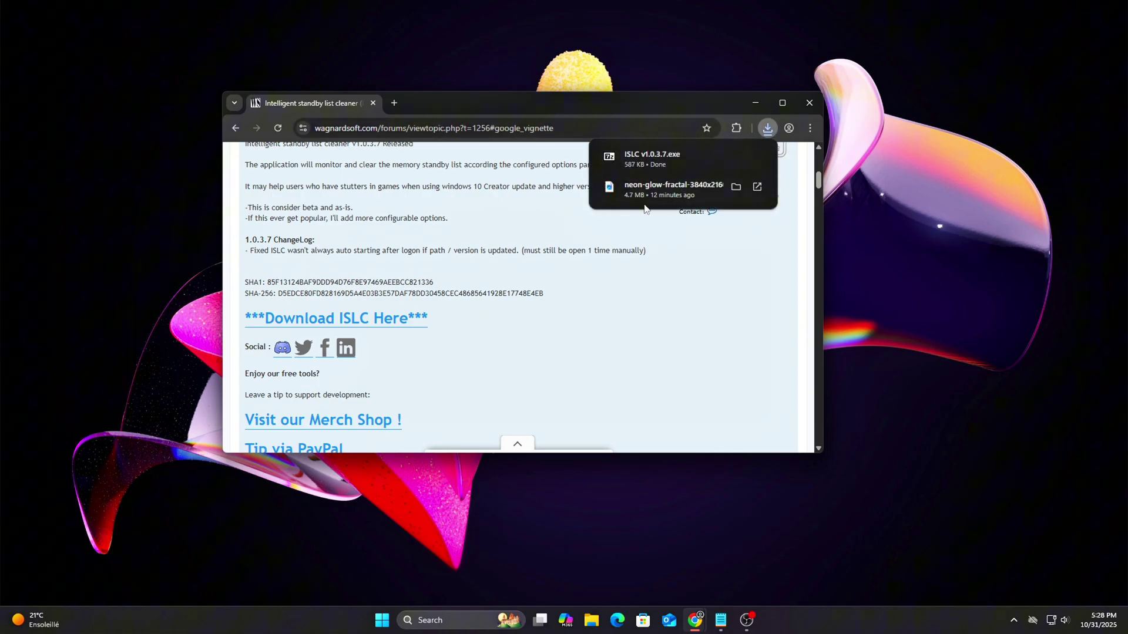
Run ISLC v1.0.3.7.exe and extract it into the MSI_util_v3 folder.
left_click(736, 157)
key("Return")
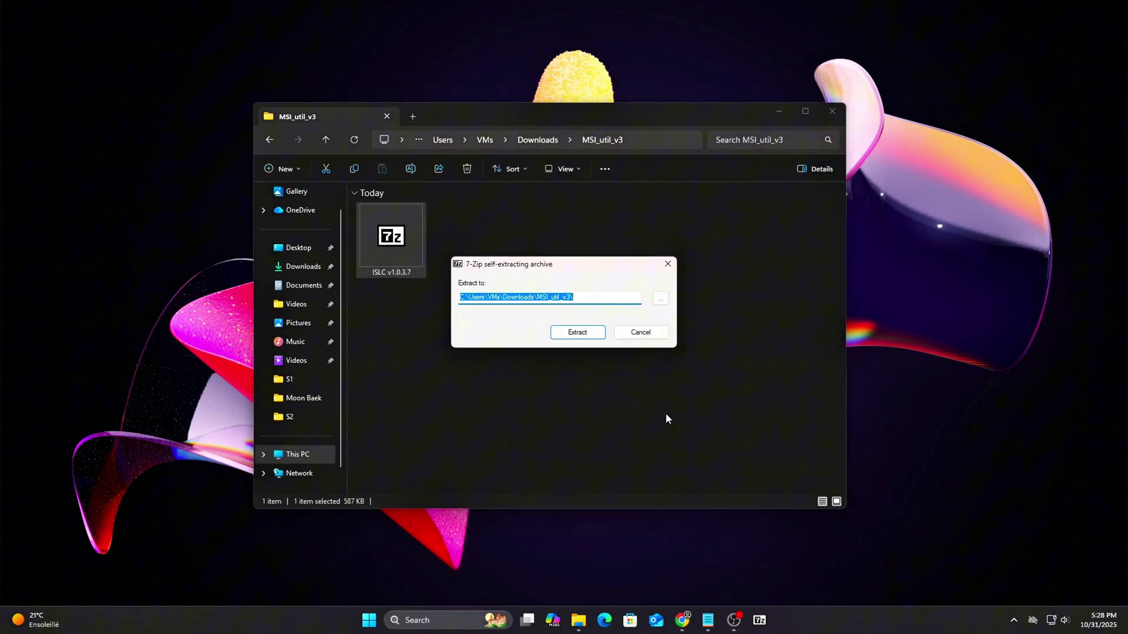
left_click(588, 338)
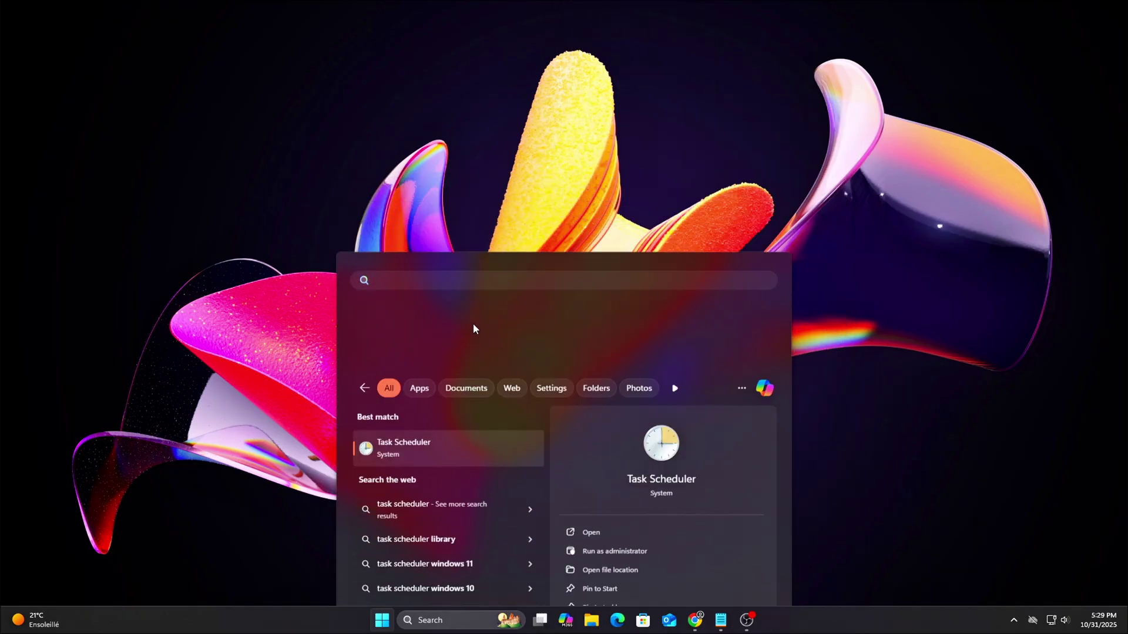
Open Task Scheduler and start creating a new task.
key("Return")
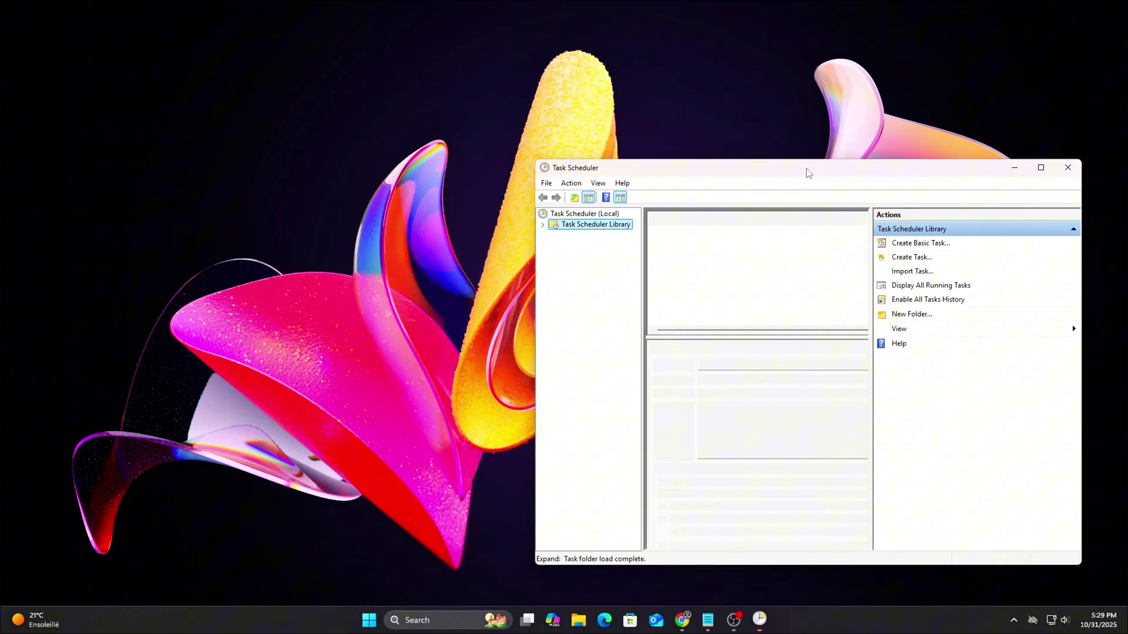
left_click_drag(793, 172, 556, 107)
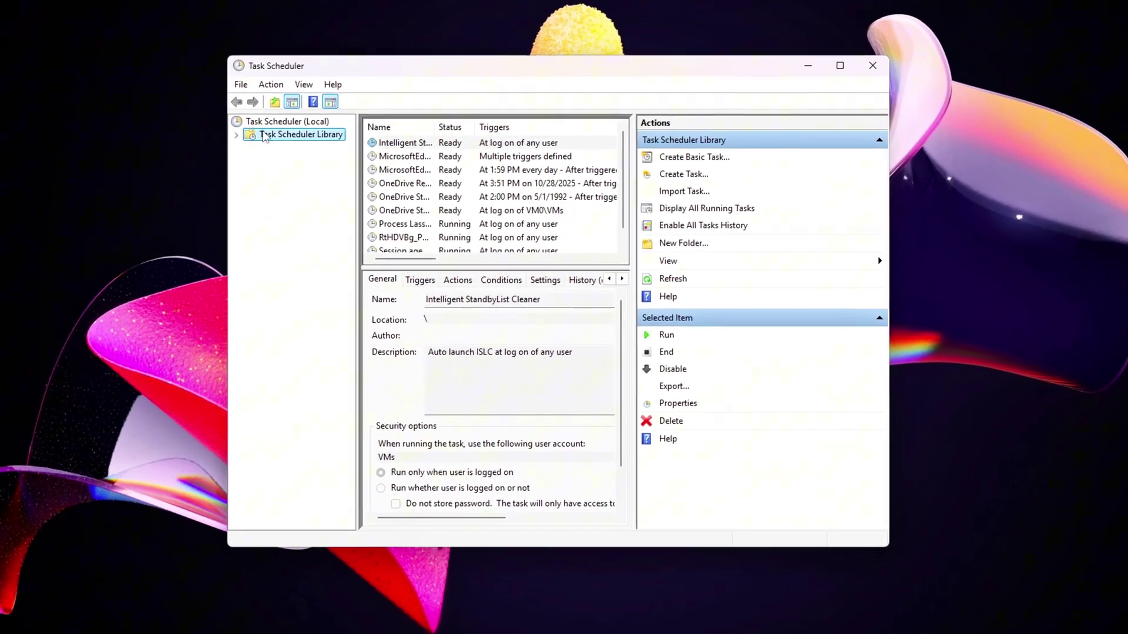
left_click(693, 174)
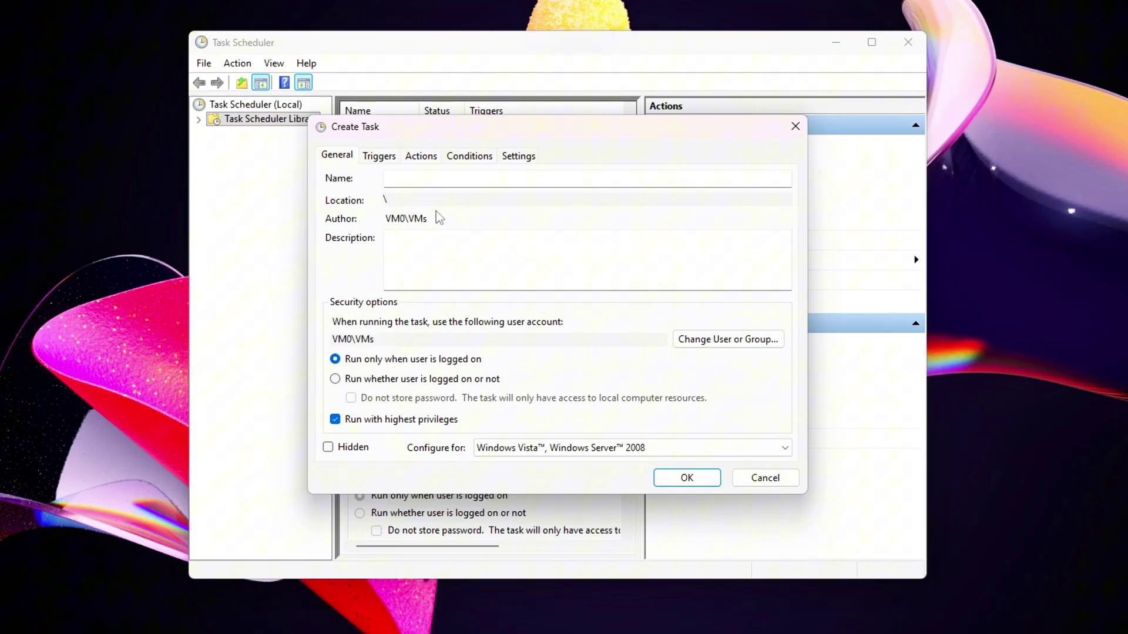
Add a trigger that begins the task at log on.
left_click(379, 156)
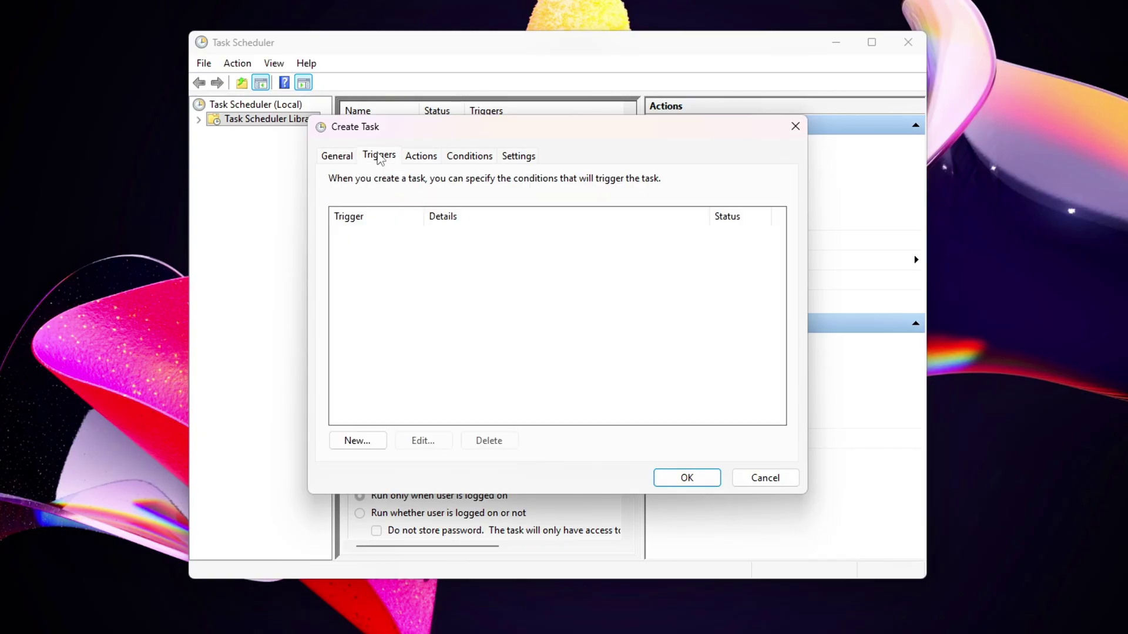
left_click(376, 447)
left_click(557, 147)
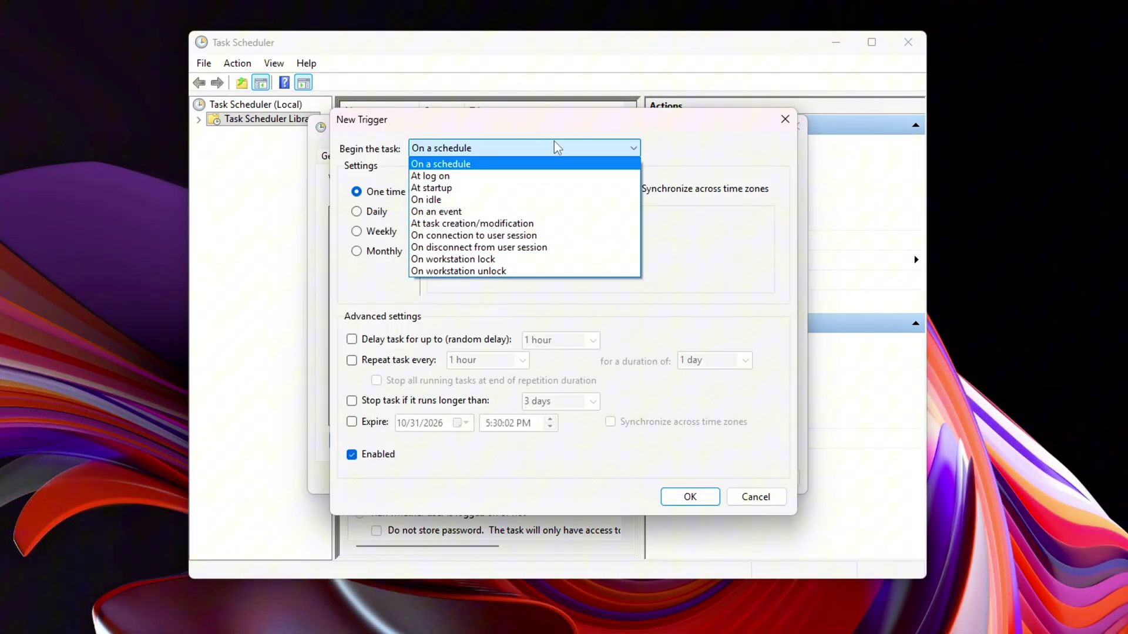
left_click(437, 176)
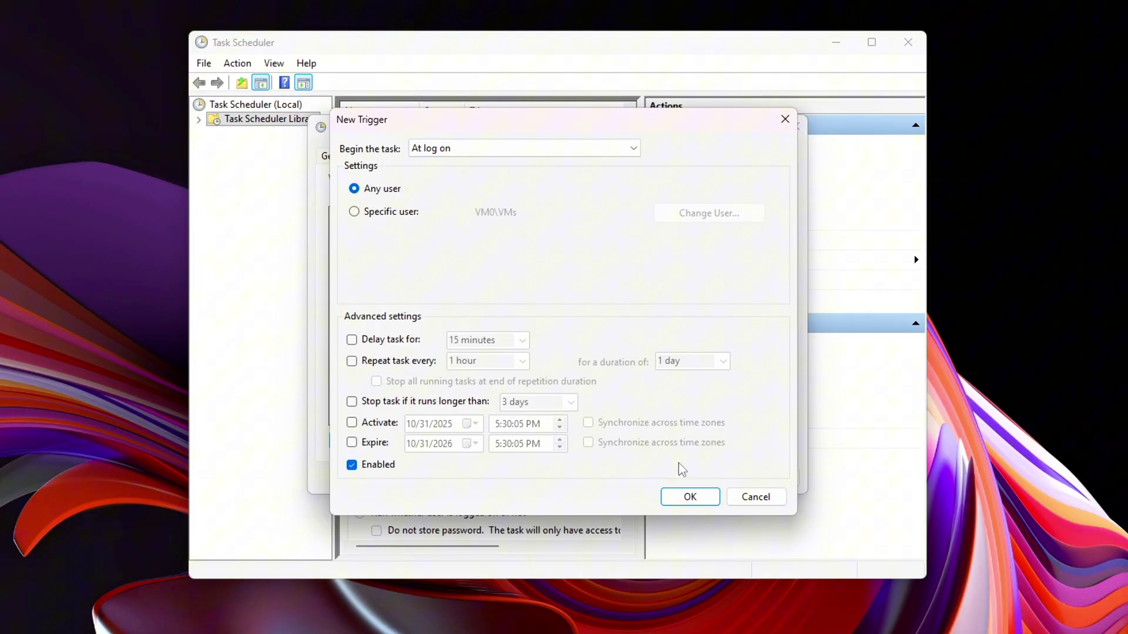
left_click(690, 495)
Add a Start a program action that runs the ISLC executable.
left_click(422, 155)
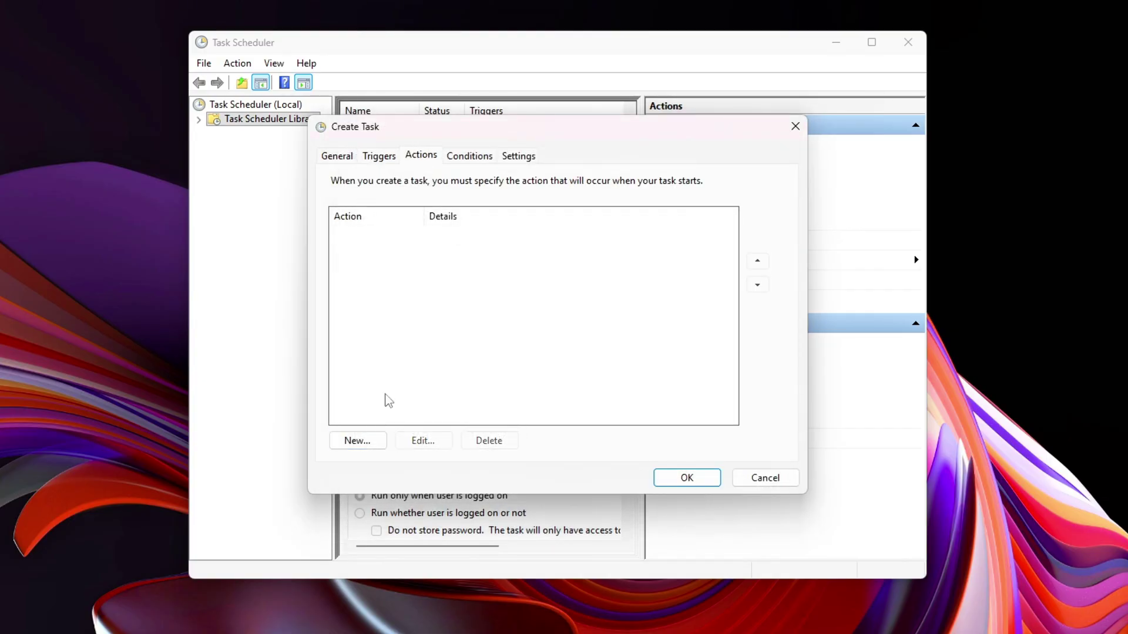
left_click(357, 440)
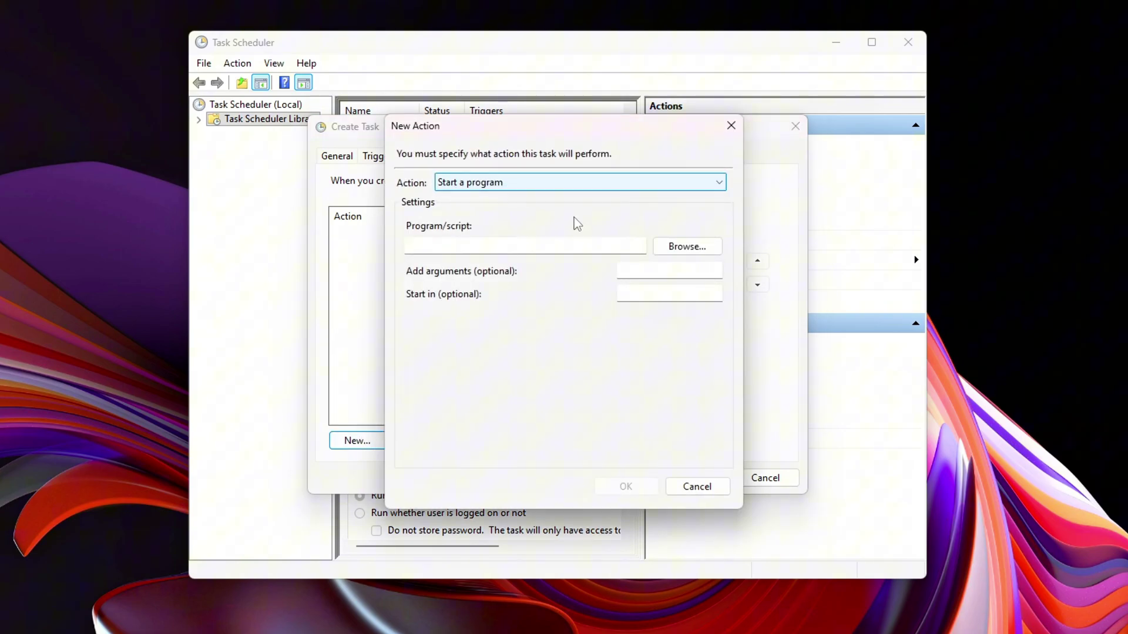
left_click(686, 246)
double_click(579, 330)
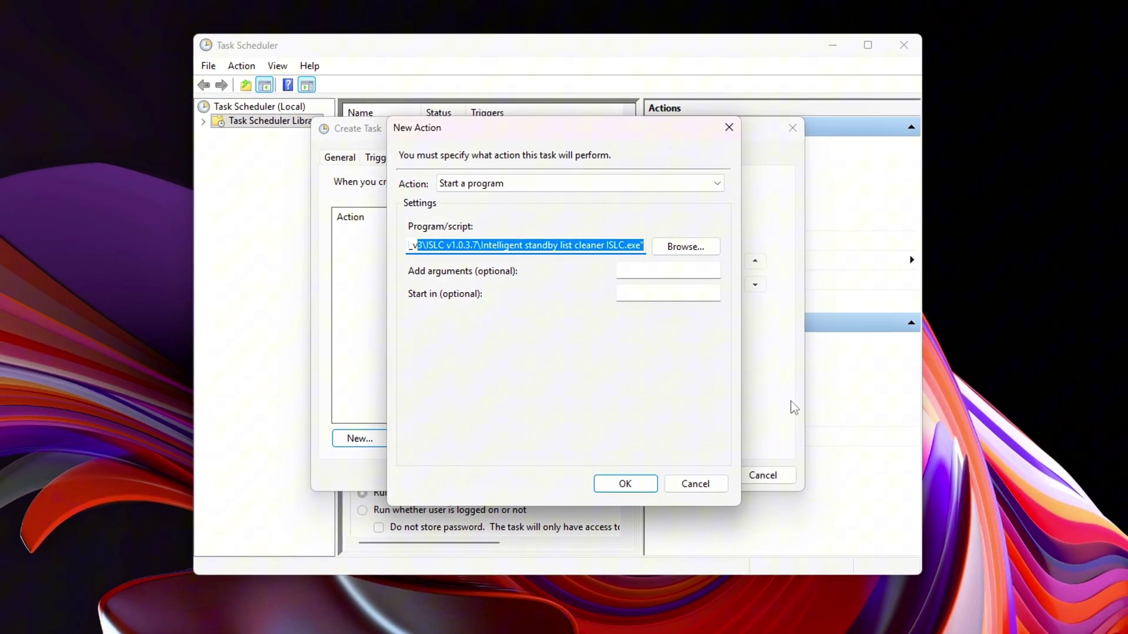
left_click(639, 487)
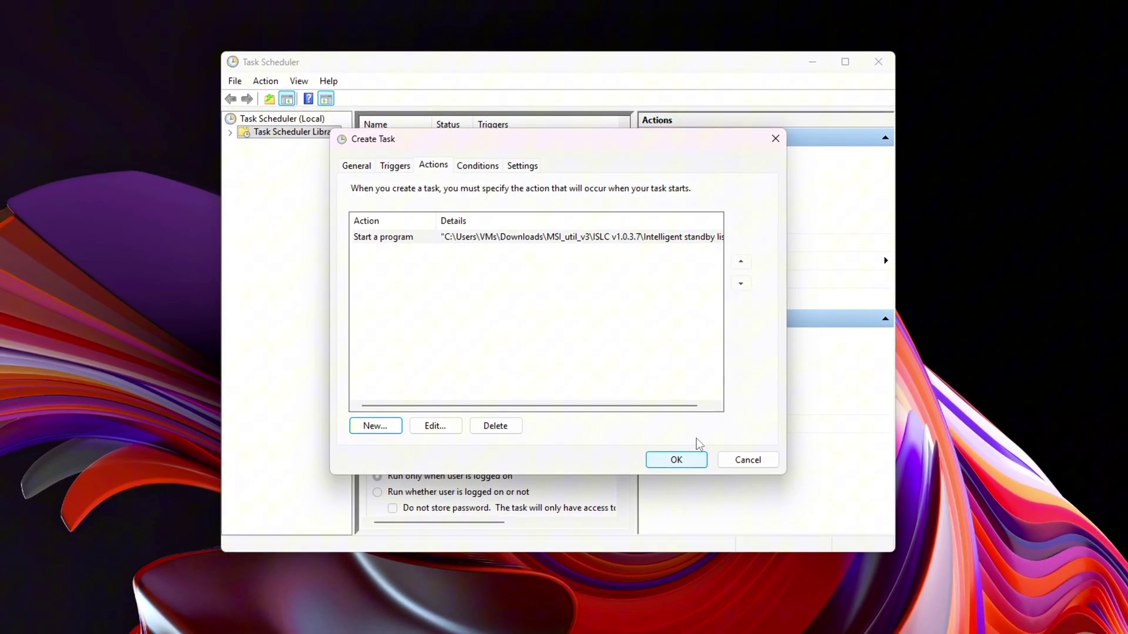
Name the task 'ISLC' and save it to the Task Scheduler library.
left_click(674, 457)
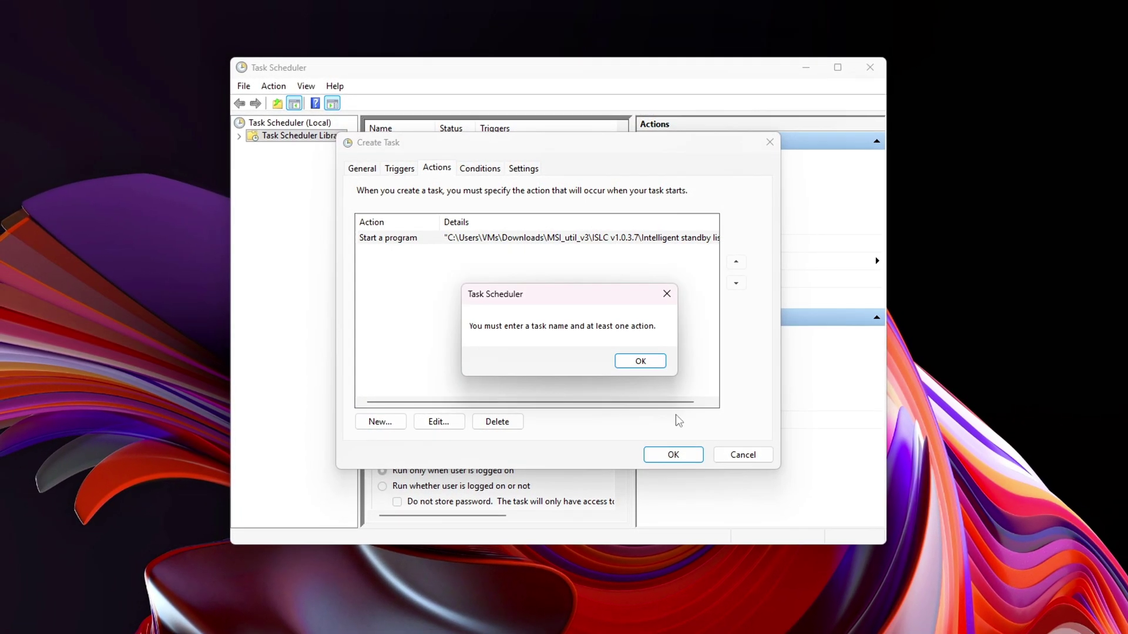
left_click(665, 293)
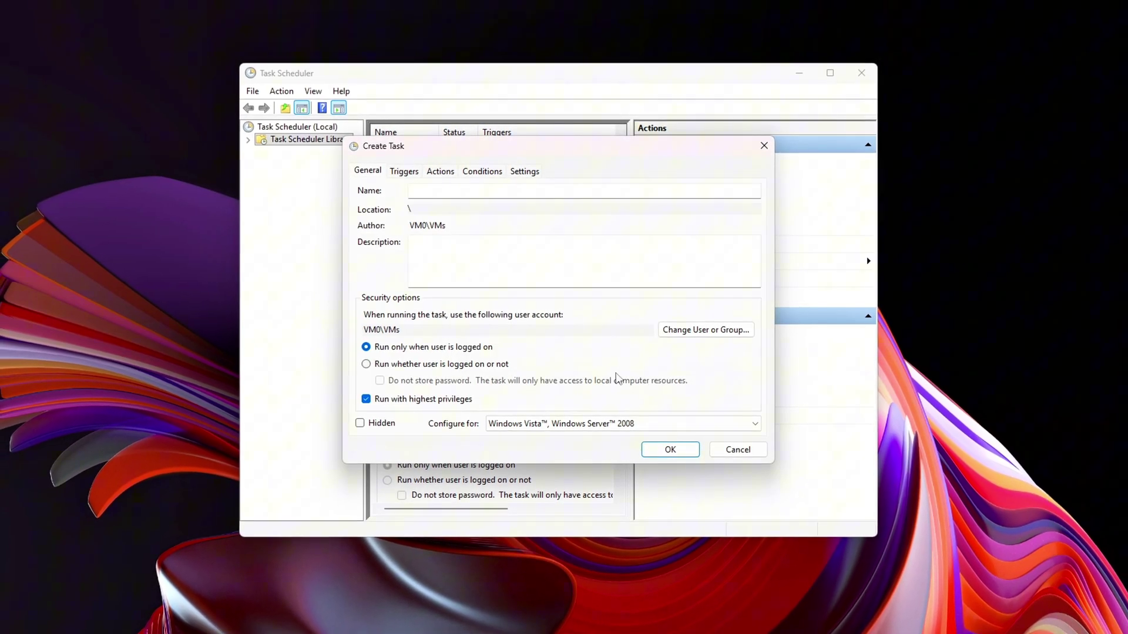
left_click(525, 192)
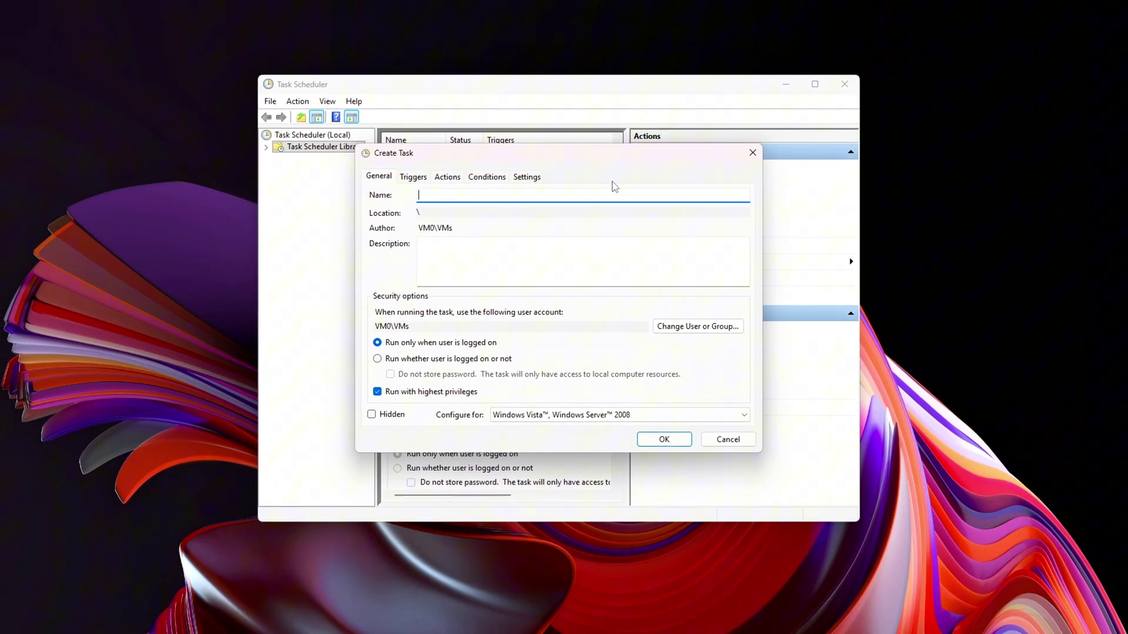
type("ISLC")
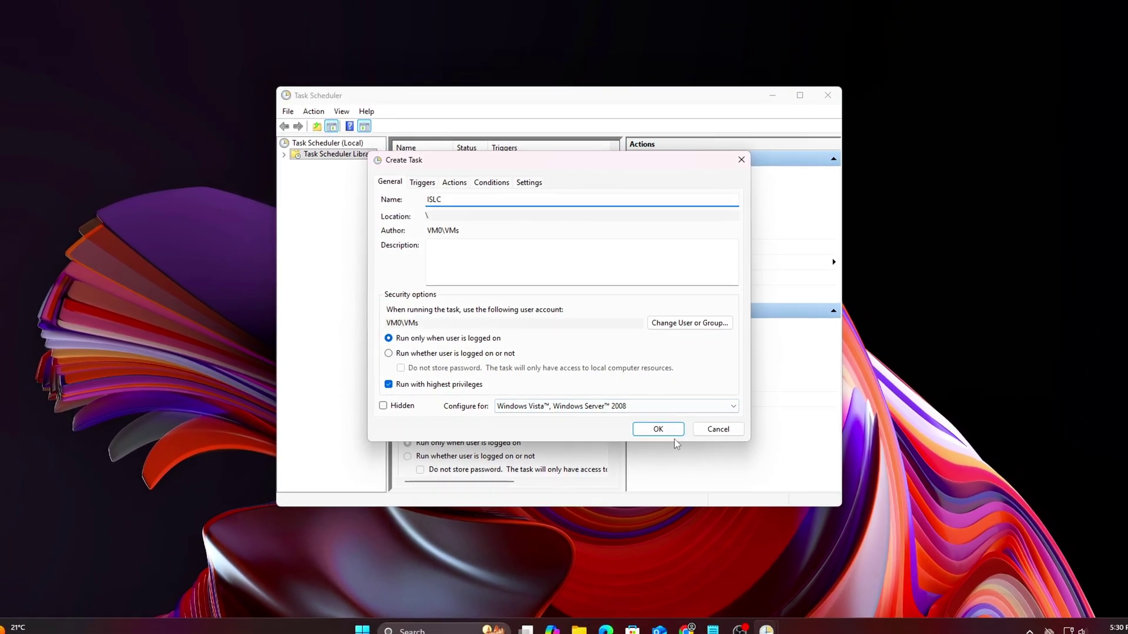
left_click(638, 428)
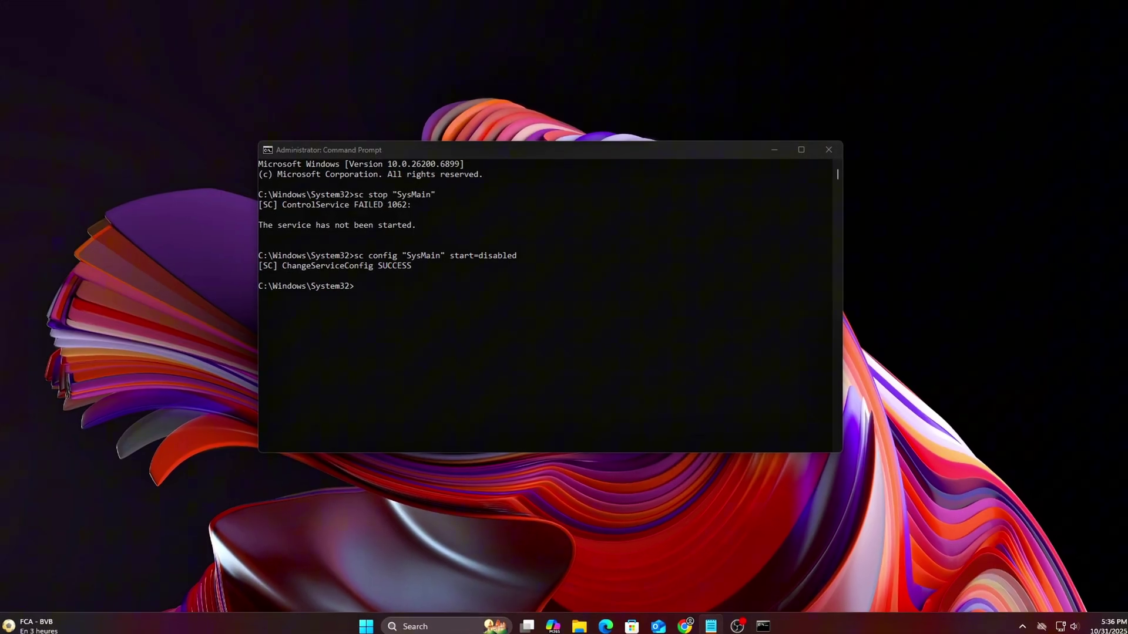
Set EnablePrefetcher and EnableSuperfetch to 0 with REG ADD, then clear the console.
type("REG ADD \"HKLM\\SYSTEM\\CurrentControlSet\\Control\\Session Manager\\Memory Management\\PrefetchParameters\" /v EnablePrefetcher /t REG_DWORD /d 0 /f")
key("Return")
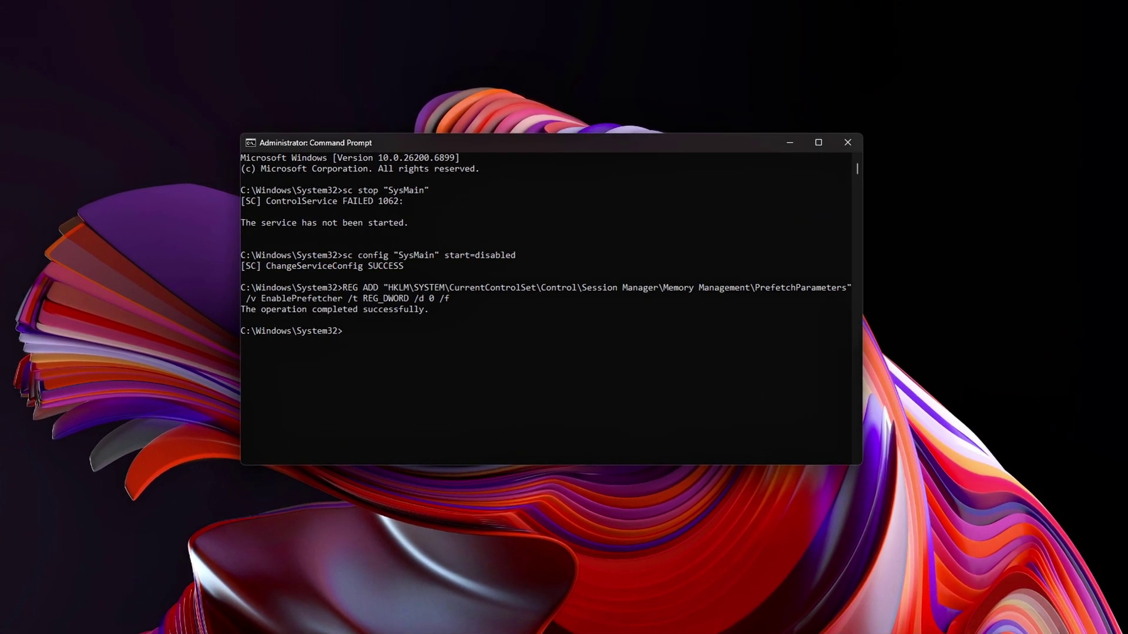
type("REG ADD \"HKLM\\SYSTEM\\CurrentControlSet\\Control\\Session Manager\\Memory Management\\PrefetchParameters\" /v EnableSuperfetch /t REG_DWORD /d 0 /f")
key("Return")
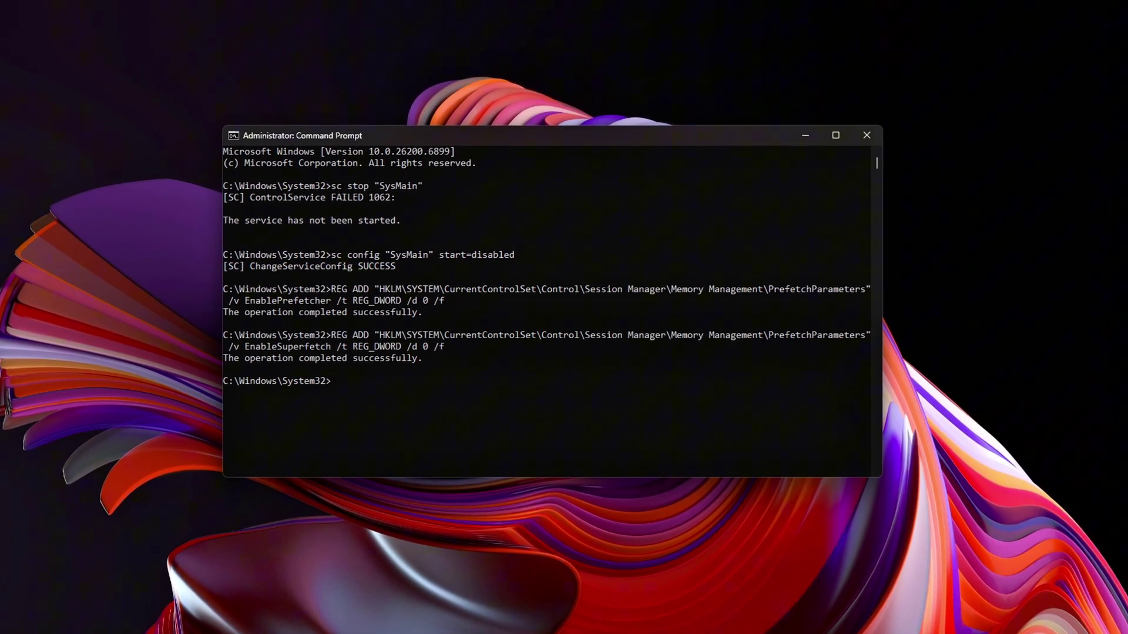
type("cls")
key("Return")
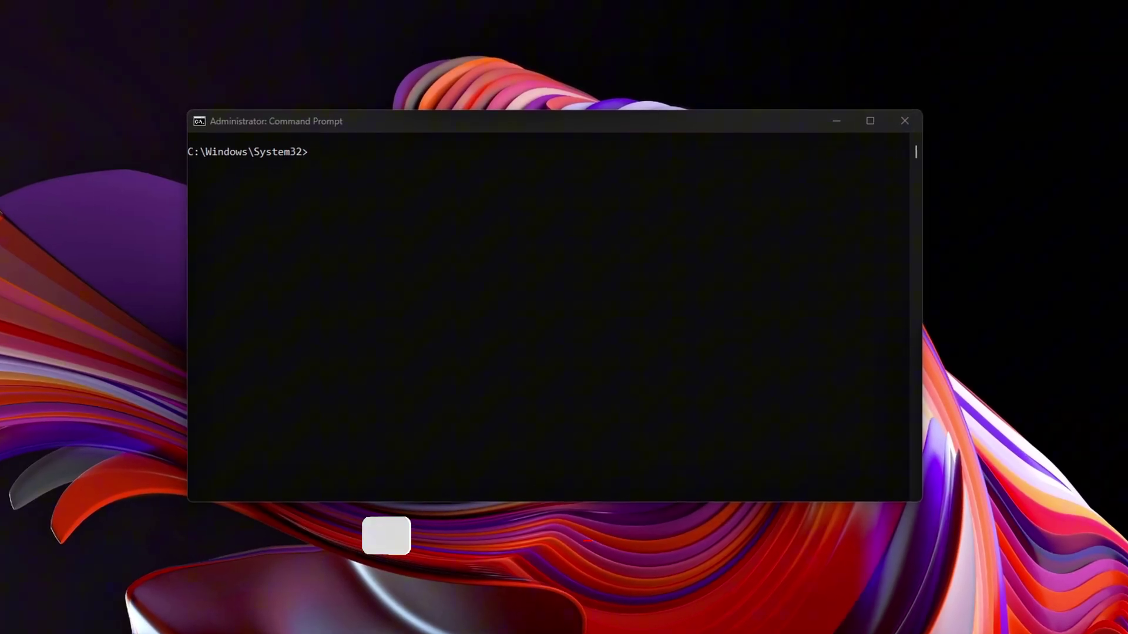
Revert SysMain to automatic startup, start it, and delete the PrefetchParameters registry values.
type("sc config \"SysMain\" start=auto")
key("Return")
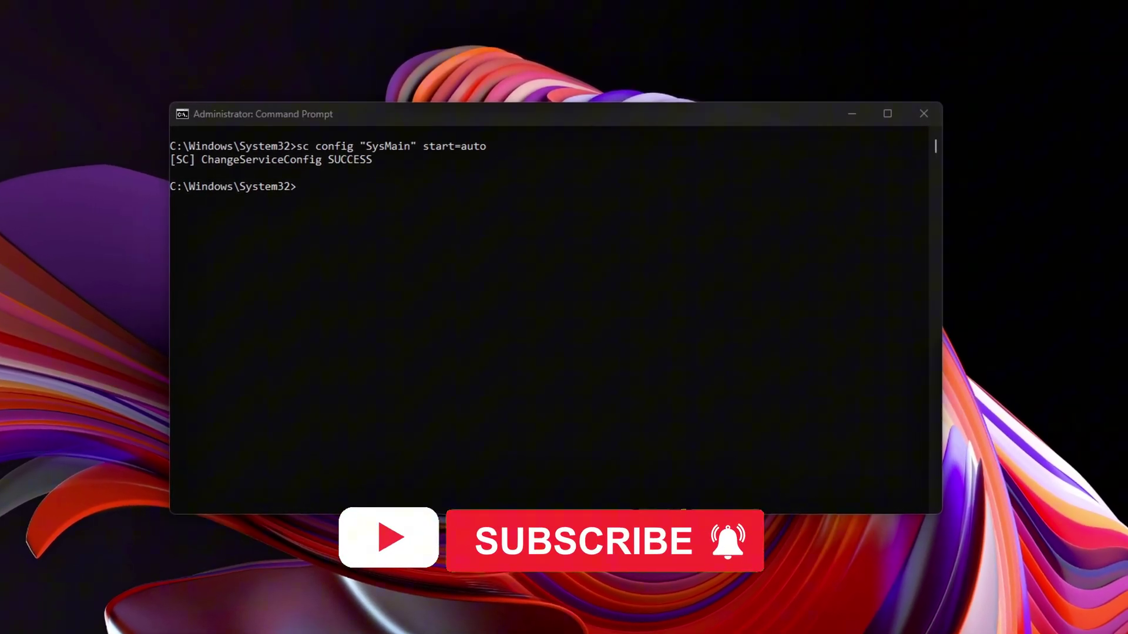
type("sc start \"SysMain\"")
key("Return")
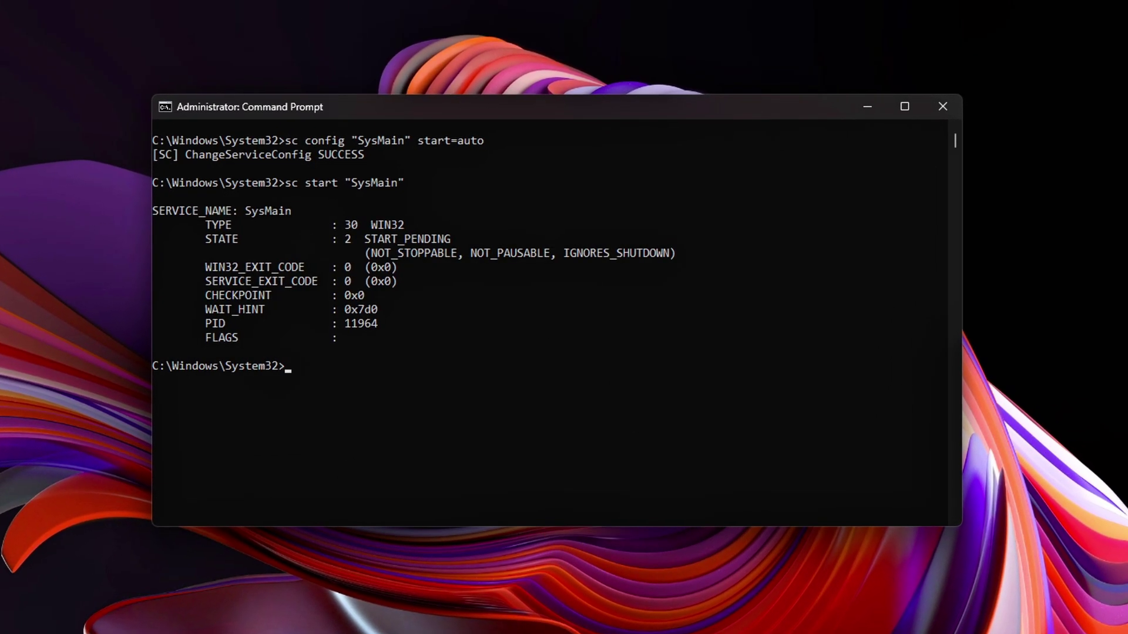
type("REG DELETE \"HKLM\\SYSTEM\\CurrentControlSet\\Control\\Session Manager\\Memory Management\\PrefetchParameters\" /v EnablePrefetcher /f")
key("Return")
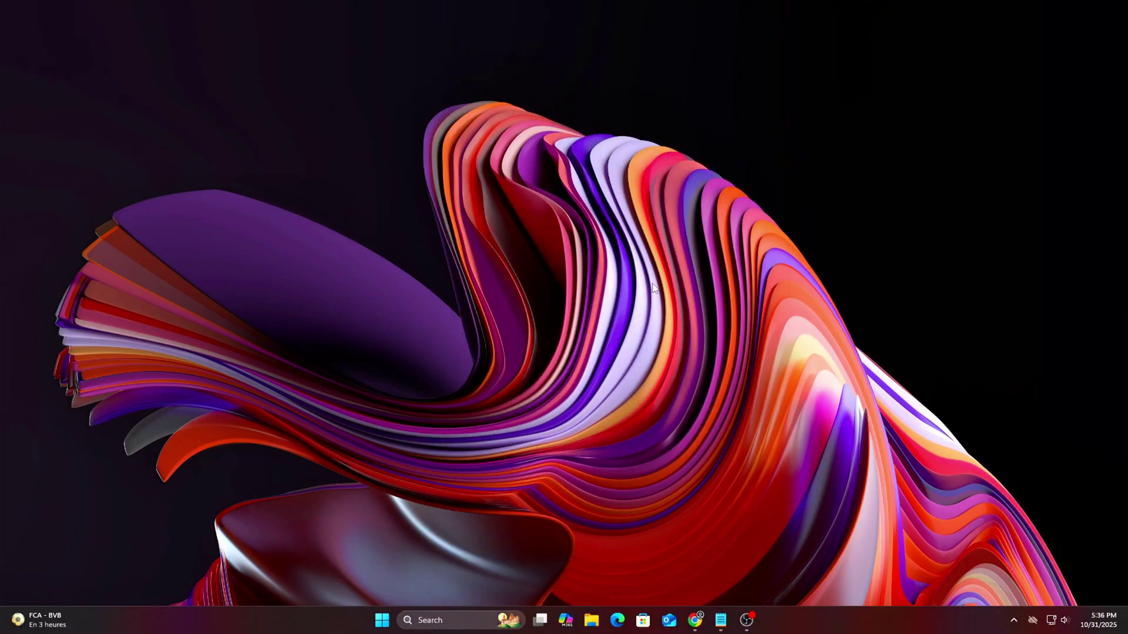
In an administrator Command Prompt, stop SysMain and set its startup to disabled.
key("super+s")
type("cmd")
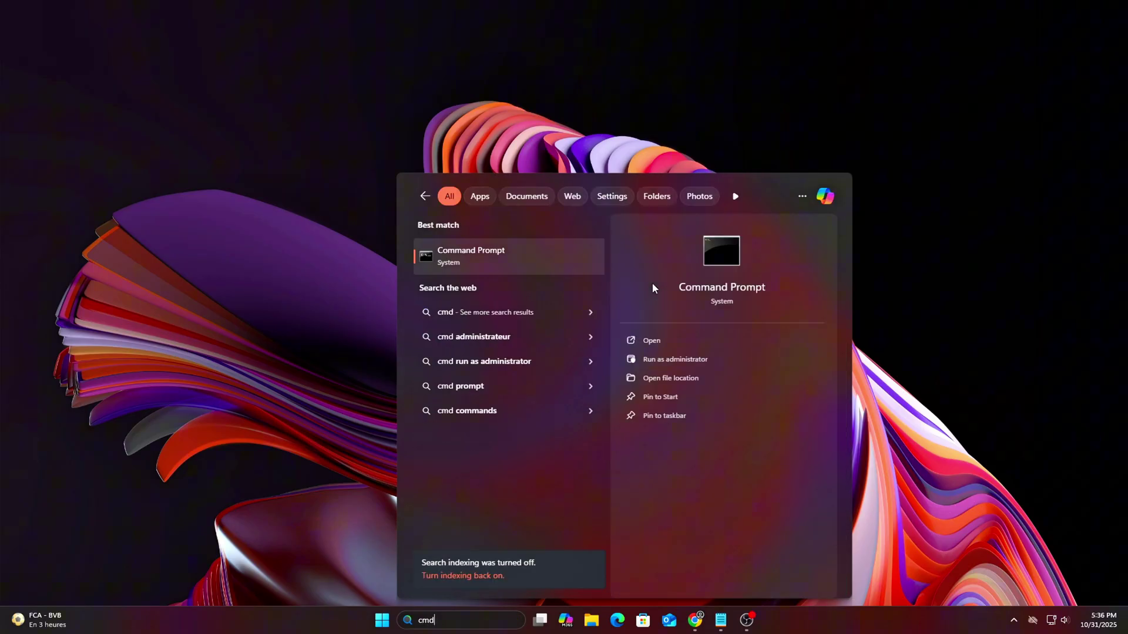
left_click(675, 360)
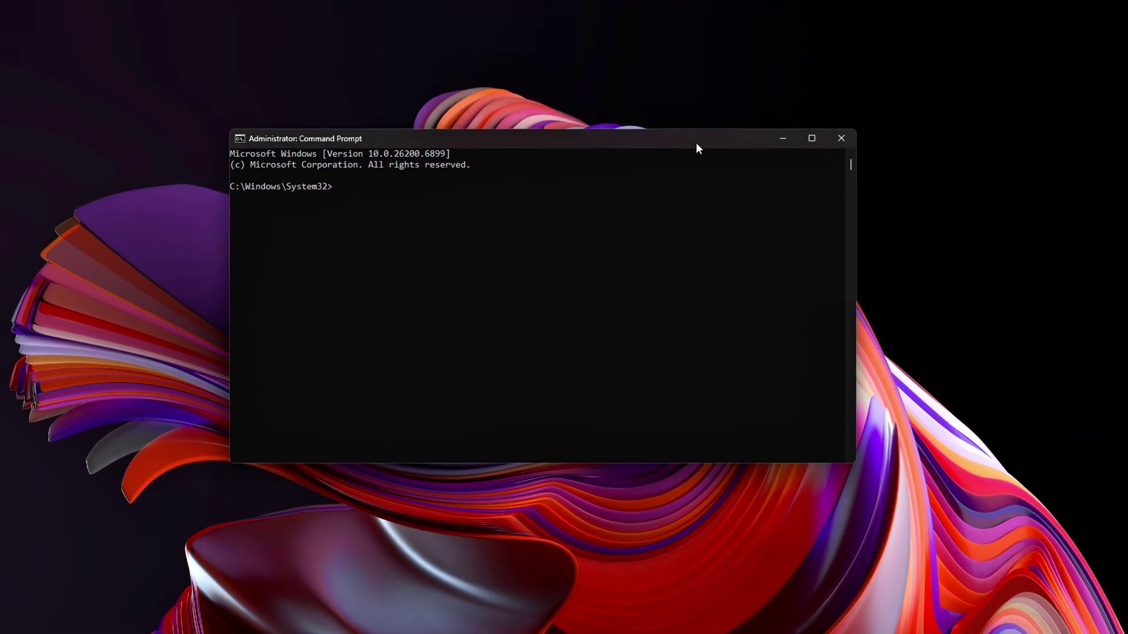
type("sc stop \"SysMain\"")
key("Return")
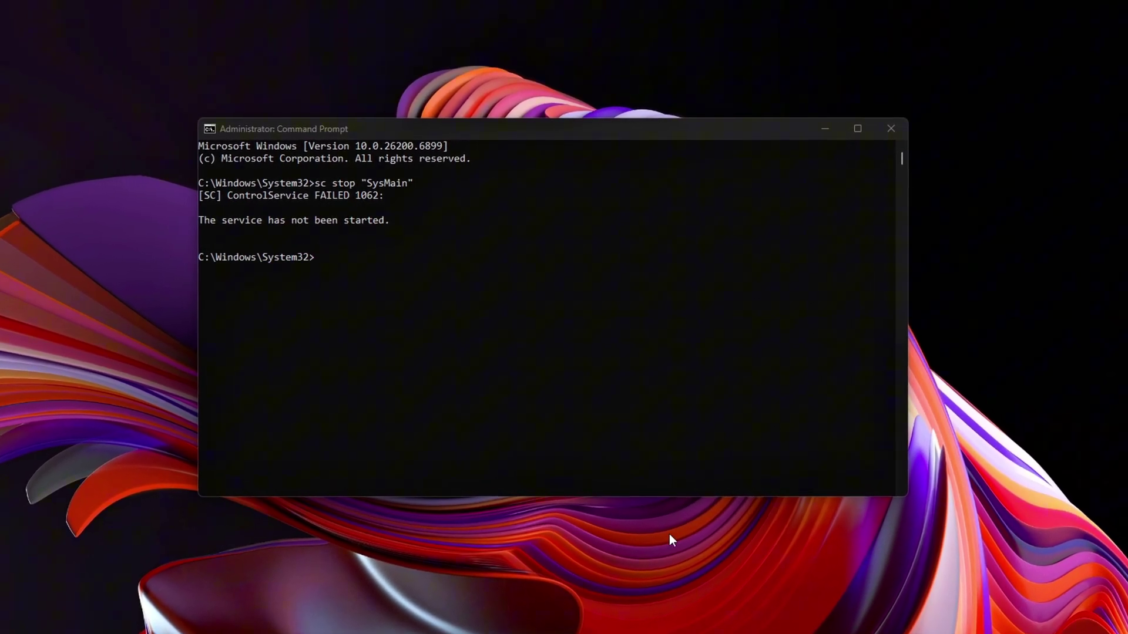
type("sc config \"SysMain\" start=disabled")
key("Return")
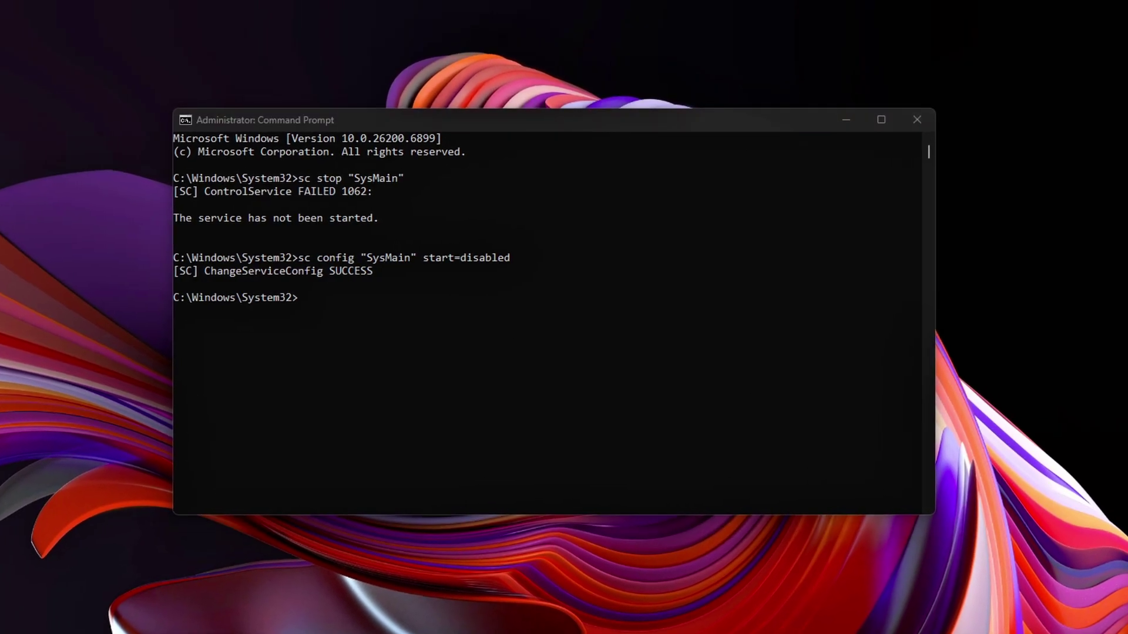
Set EnablePrefetcher and EnableSuperfetch to 0 via REG ADD, then clear the console.
type("REG ADD \"HKLM\\SYSTEM\\CurrentControlSet\\Control\\Session Manager\\Memory Management\\PrefetchParameters\" /v EnablePrefetcher /t REG_DWORD /d 0 /f")
key("Return")
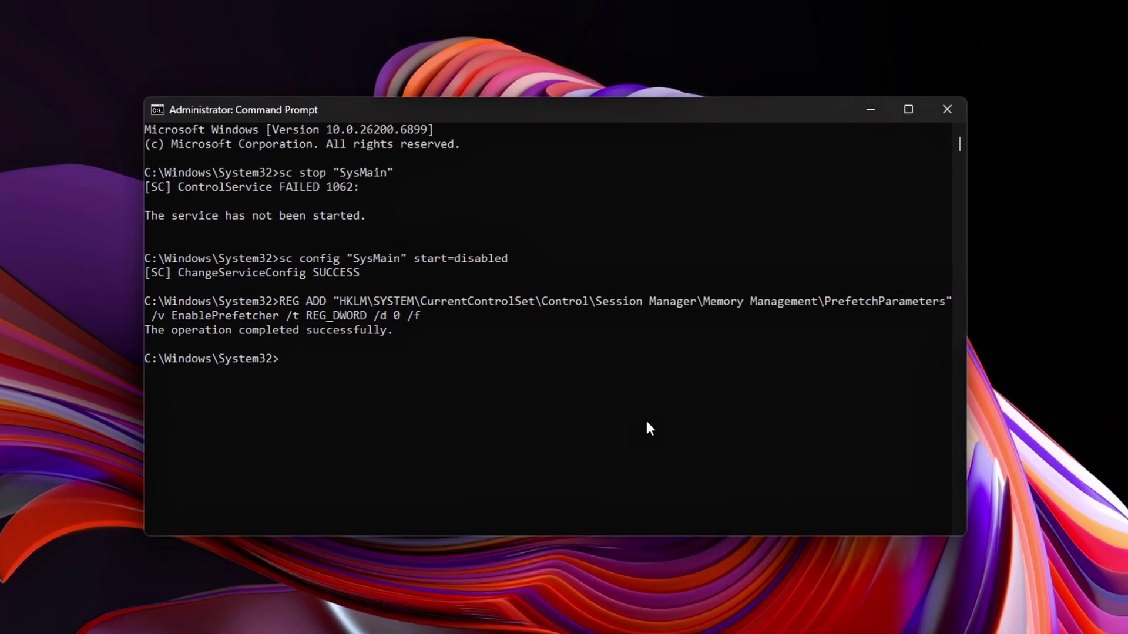
type("REG ADD \"HKLM\\SYSTEM\\CurrentControlSet\\Control\\Session Manager\\Memory Management\\PrefetchParameters\" /v EnableSuperfetch /t REG_DWORD /d 0 /f")
key("Return")
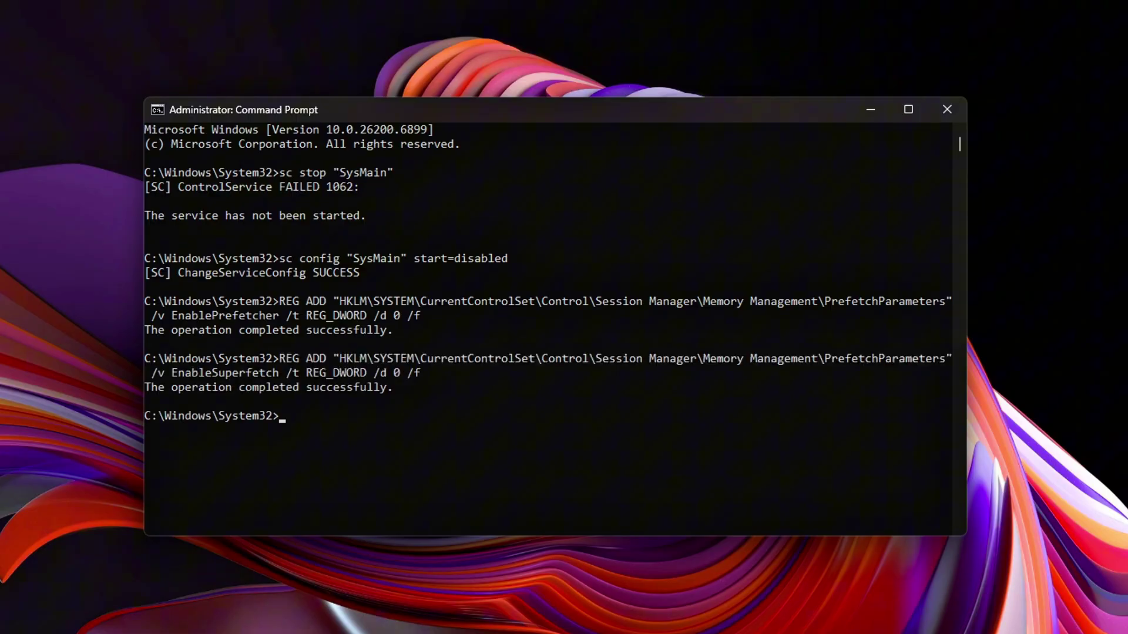
type("cls")
key("Return")
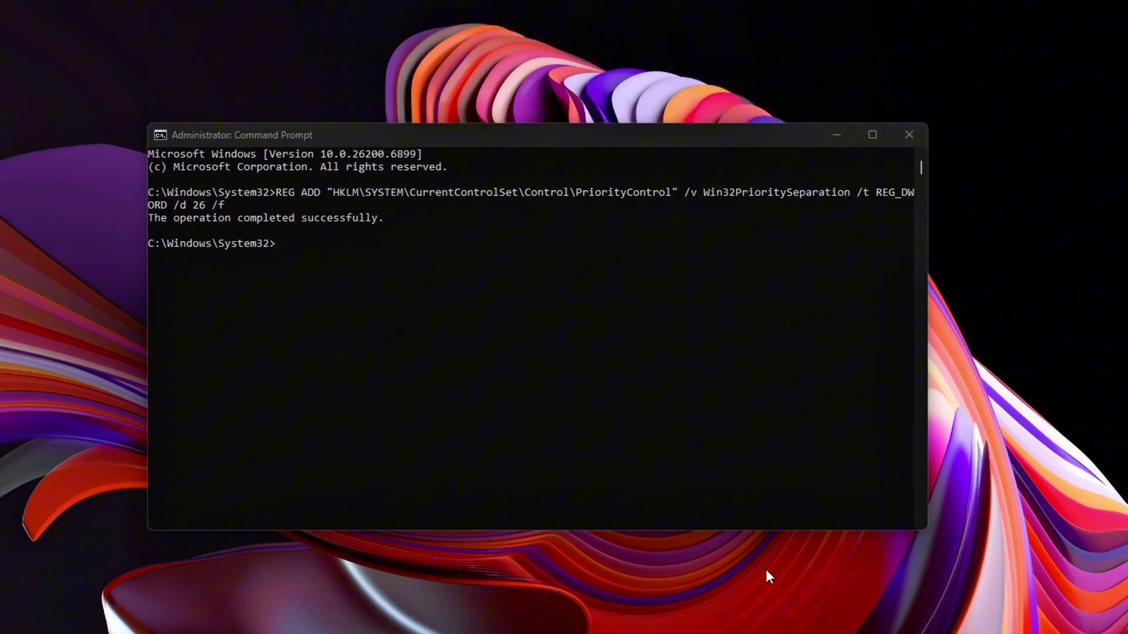
Run the wmic pagefile command twice; it fails as not recognized.
type("wmic computersystem where name=\"%computername%\" set AutomaticManagedPagefile=False")
key("Return")
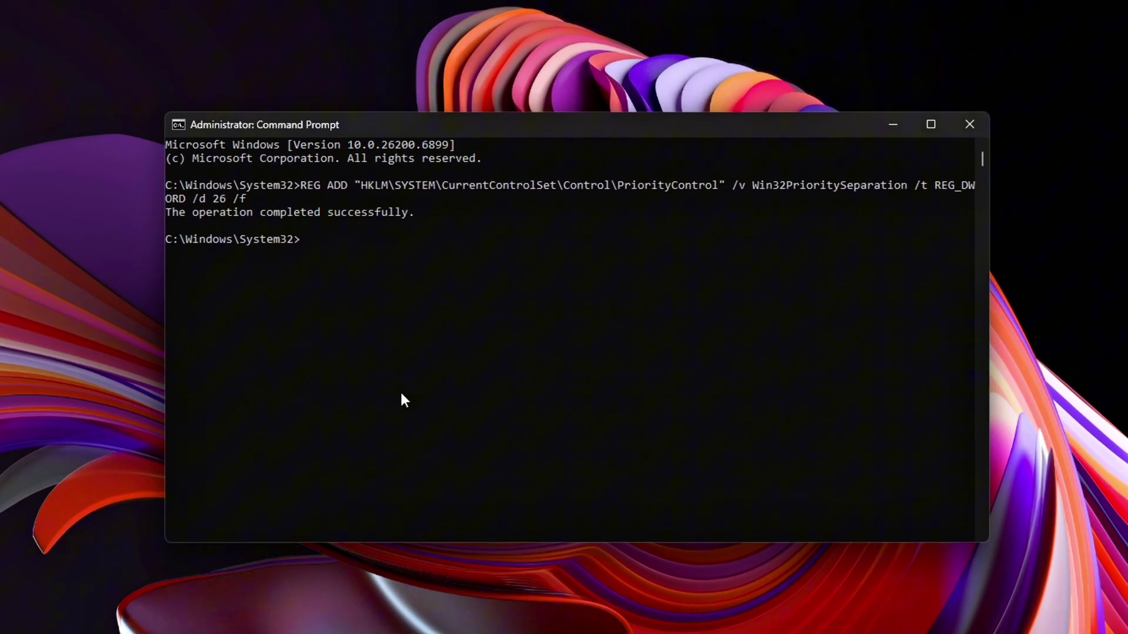
type("wmic computersystem where name=\"%computername%\" set AutomaticManagedPagefile=False")
key("Return")
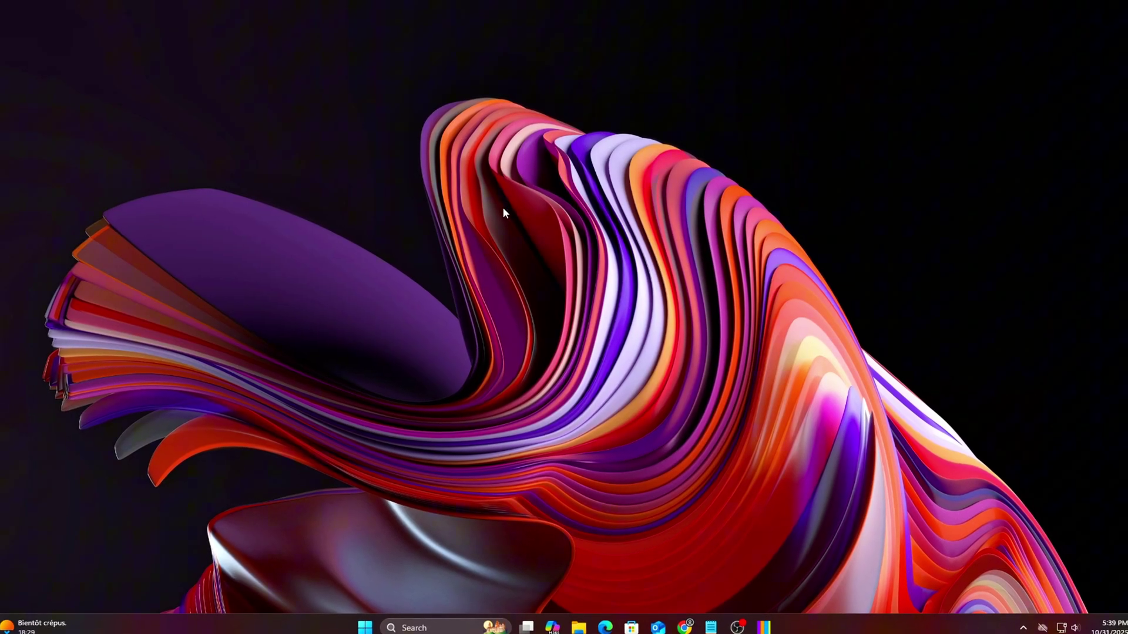
Open Task Manager's Performance page to view memory usage.
key("ctrl+shift+Escape")
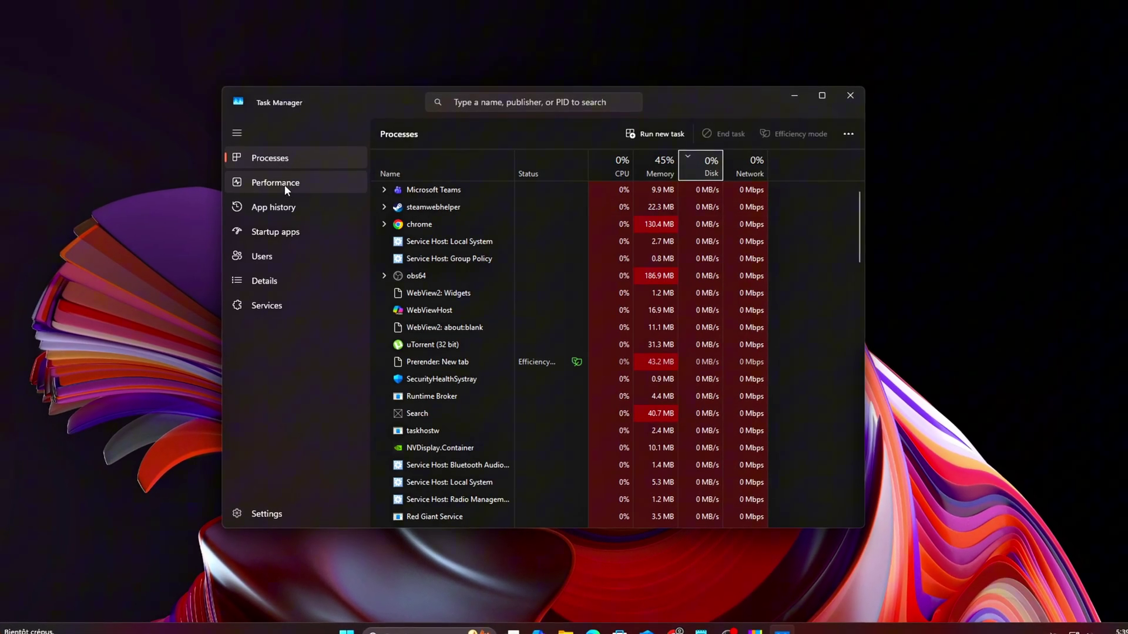
left_click(280, 182)
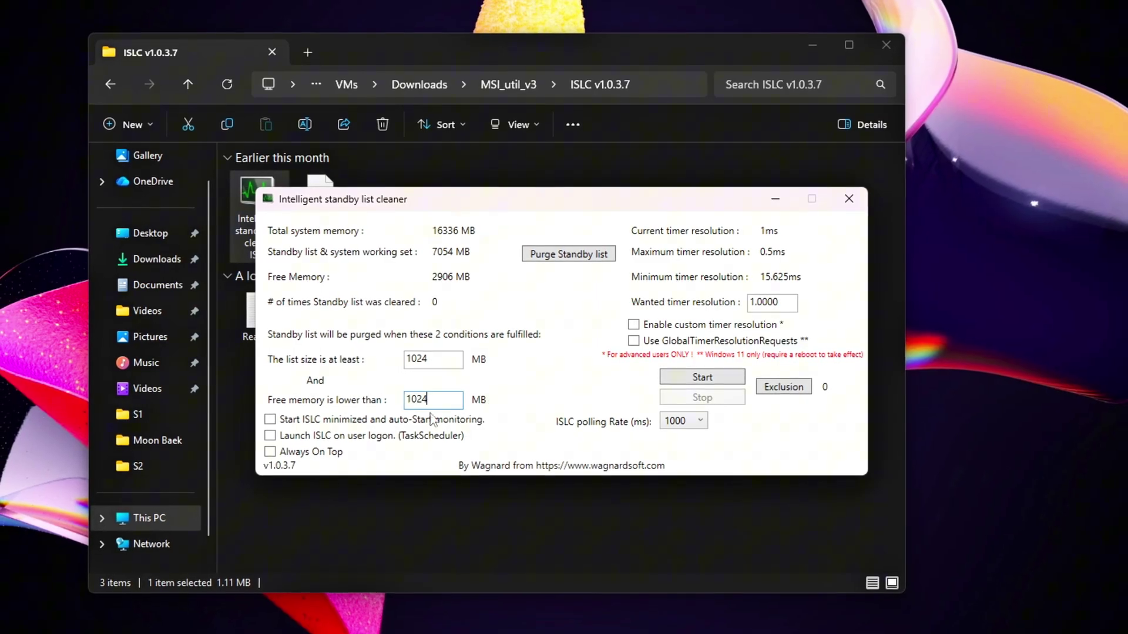
Start ISLC monitoring and enable 'Start ISLC minimized and auto-Start monitoring' and 'Launch ISLC on user logon'.
left_click(702, 375)
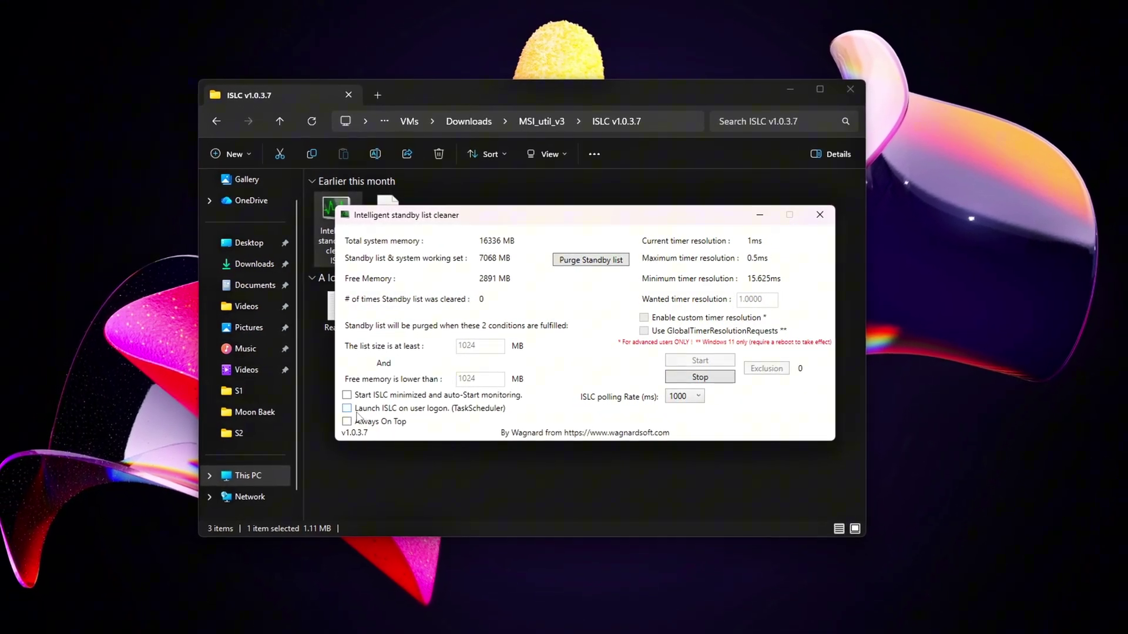
left_click(400, 409)
left_click(417, 397)
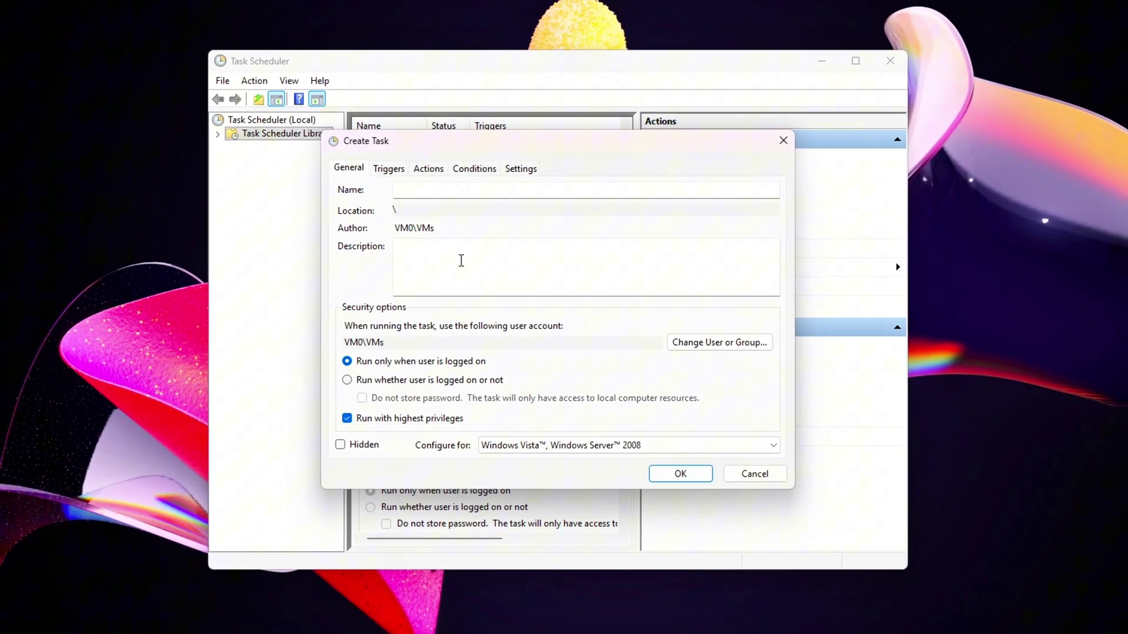
Give the new task an At log on trigger and start defining its action.
left_click(389, 170)
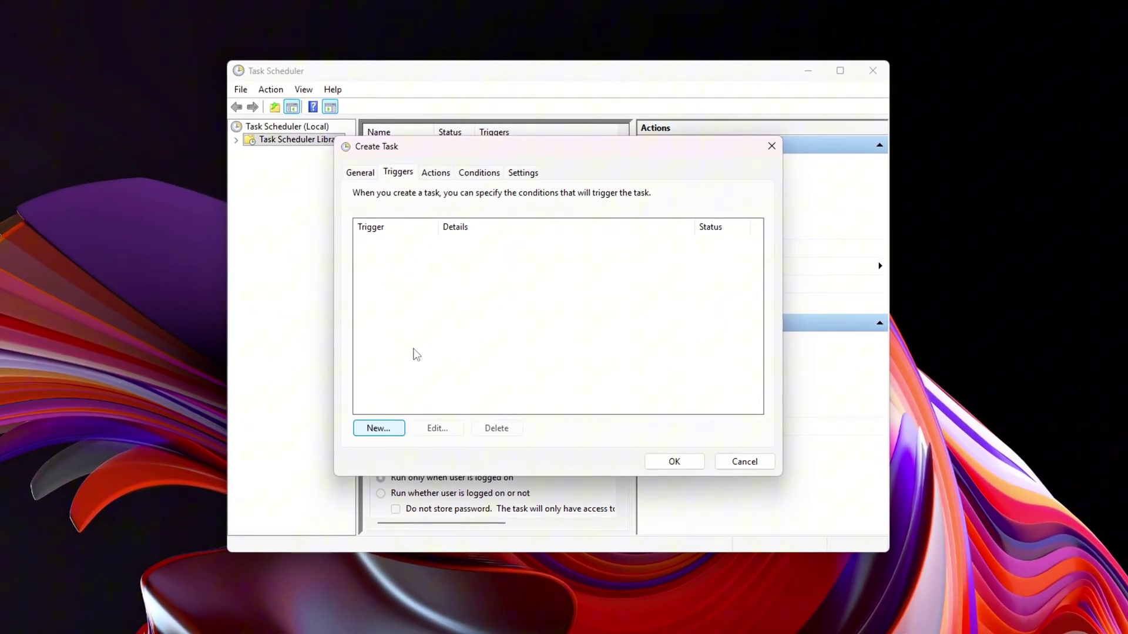
left_click(558, 168)
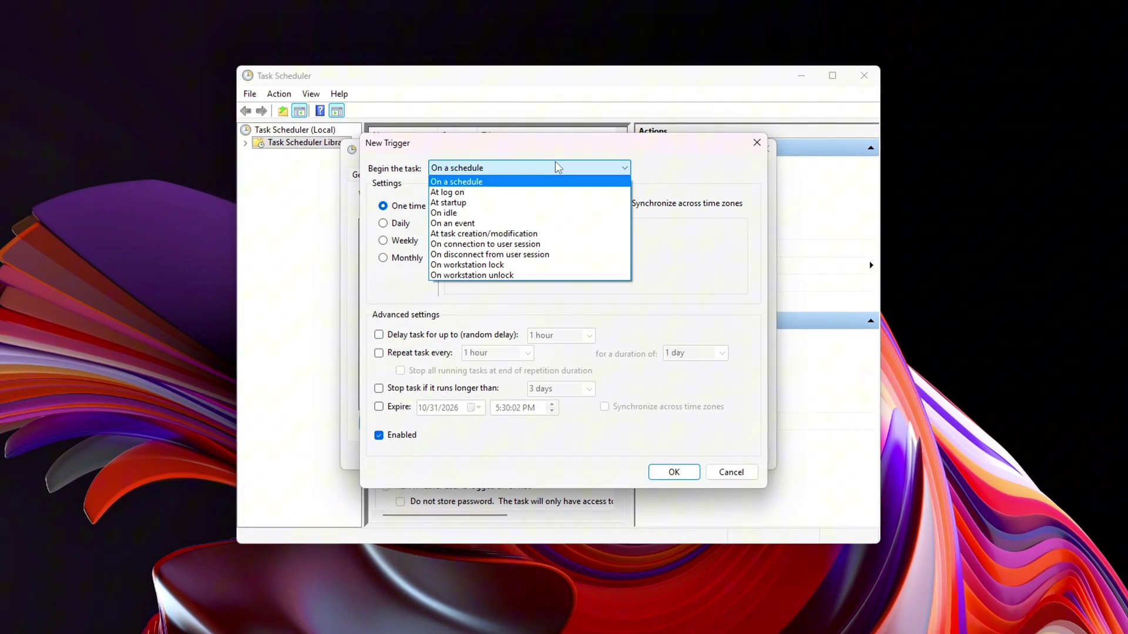
left_click(458, 192)
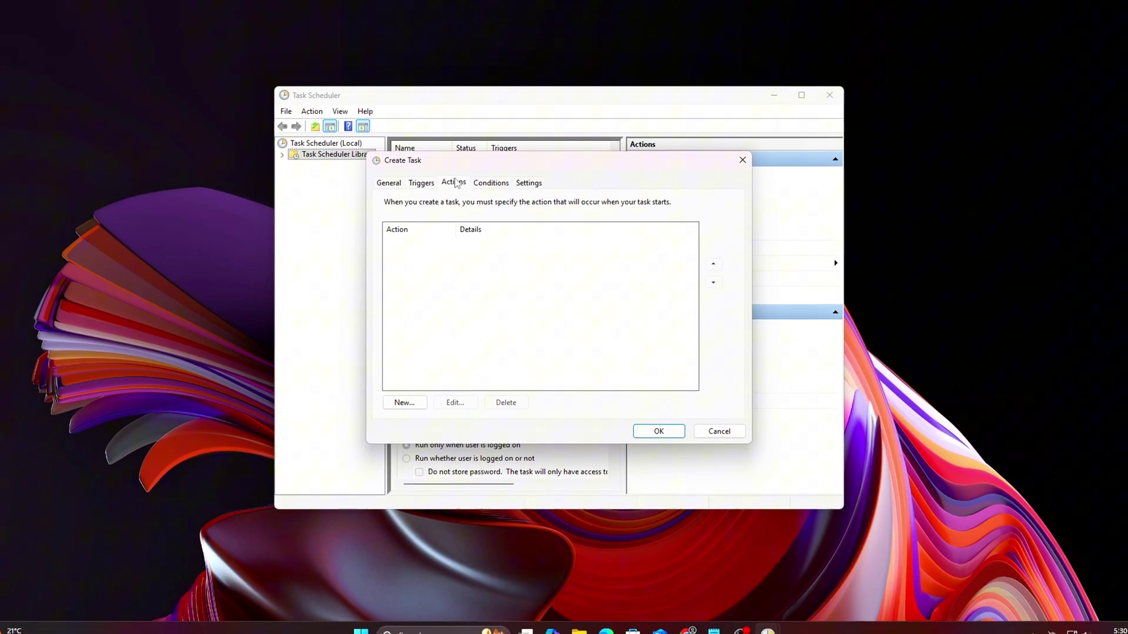
left_click(411, 401)
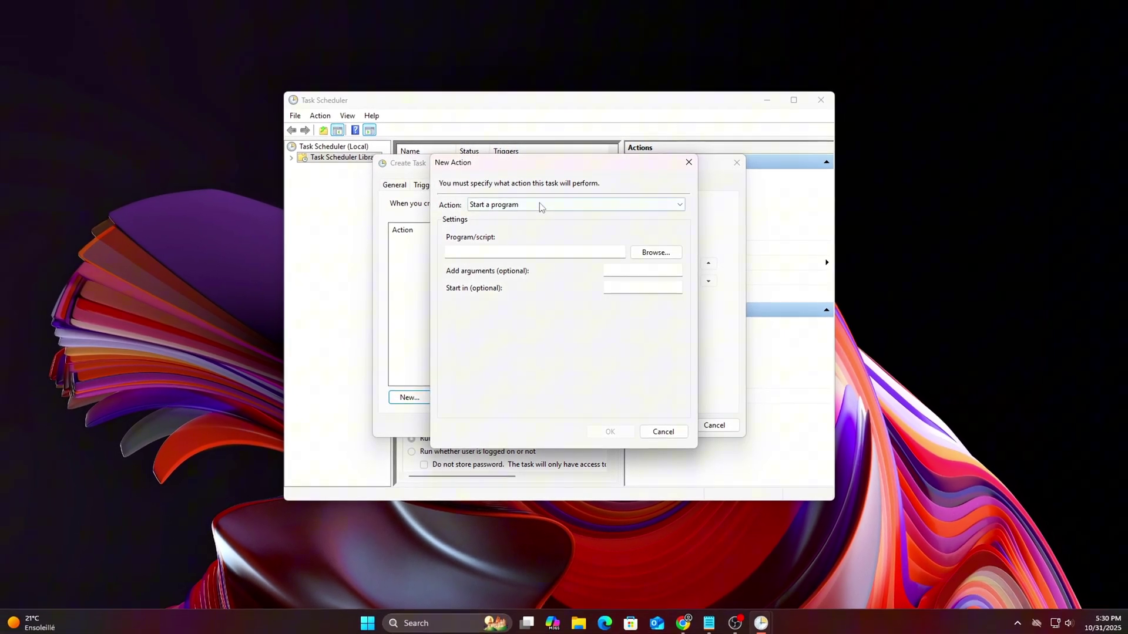